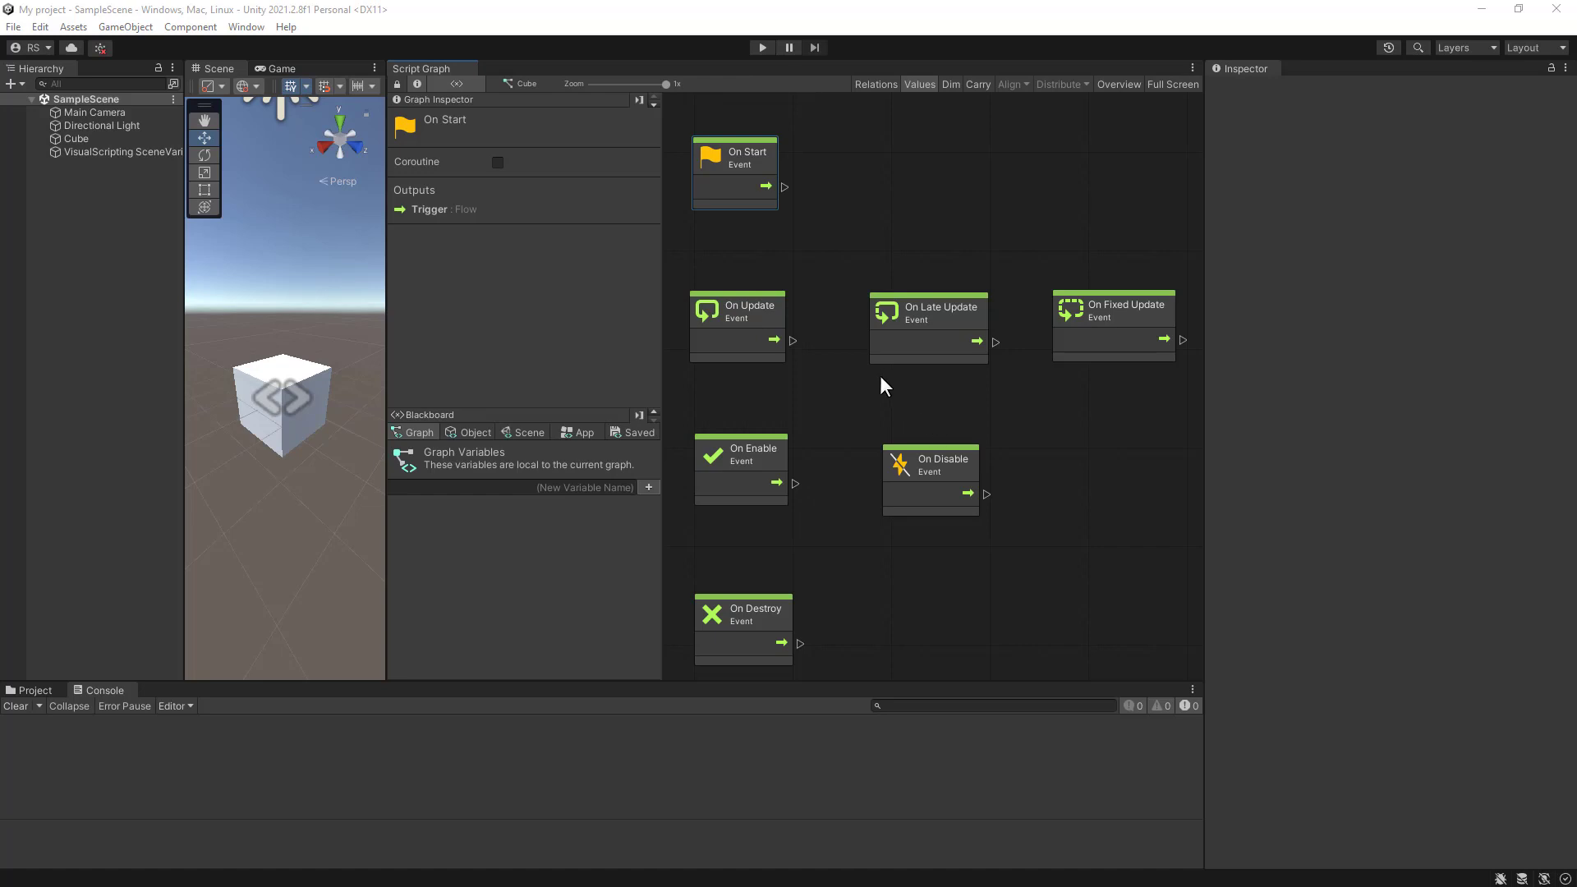
Step: Add a lifecycle event node from the Events > Lifecycle list to the Script Graph
right_click(849, 272)
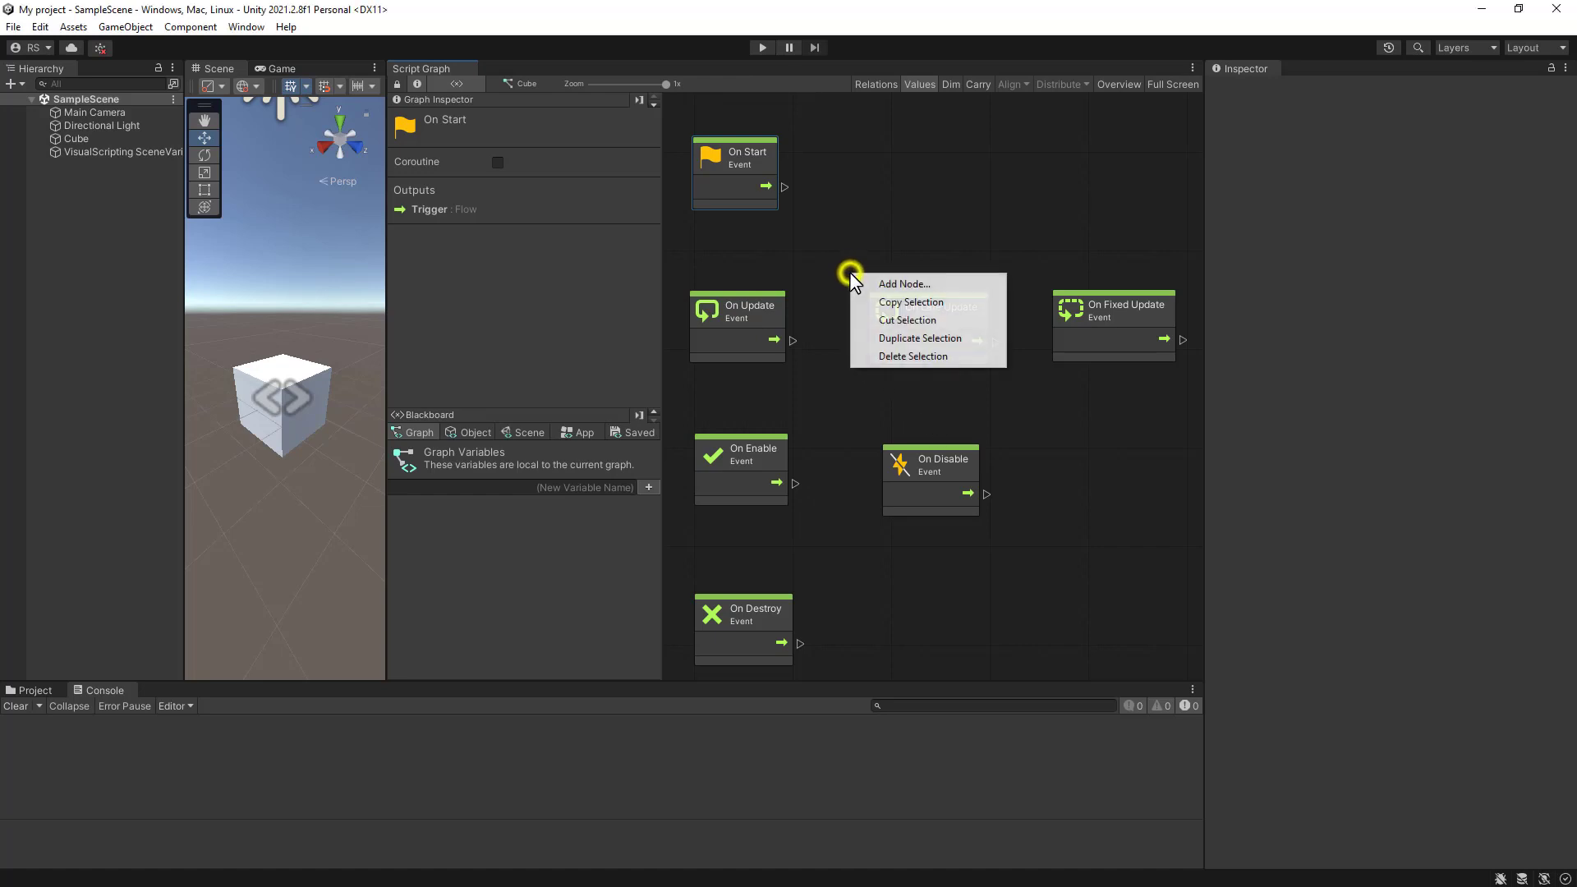
left_click(877, 288)
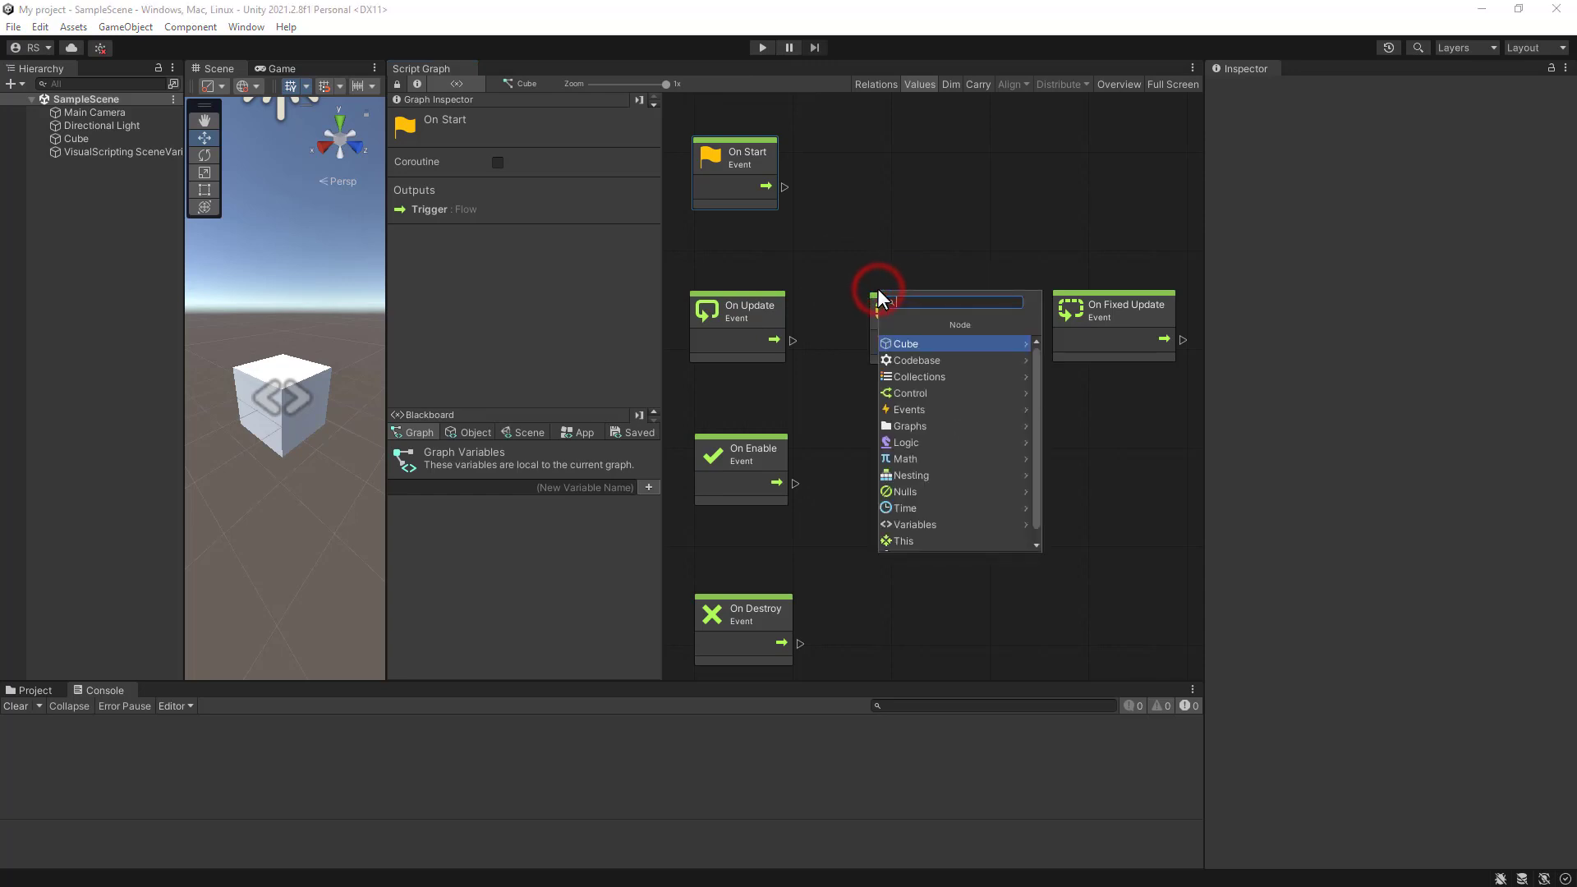
left_click(926, 414)
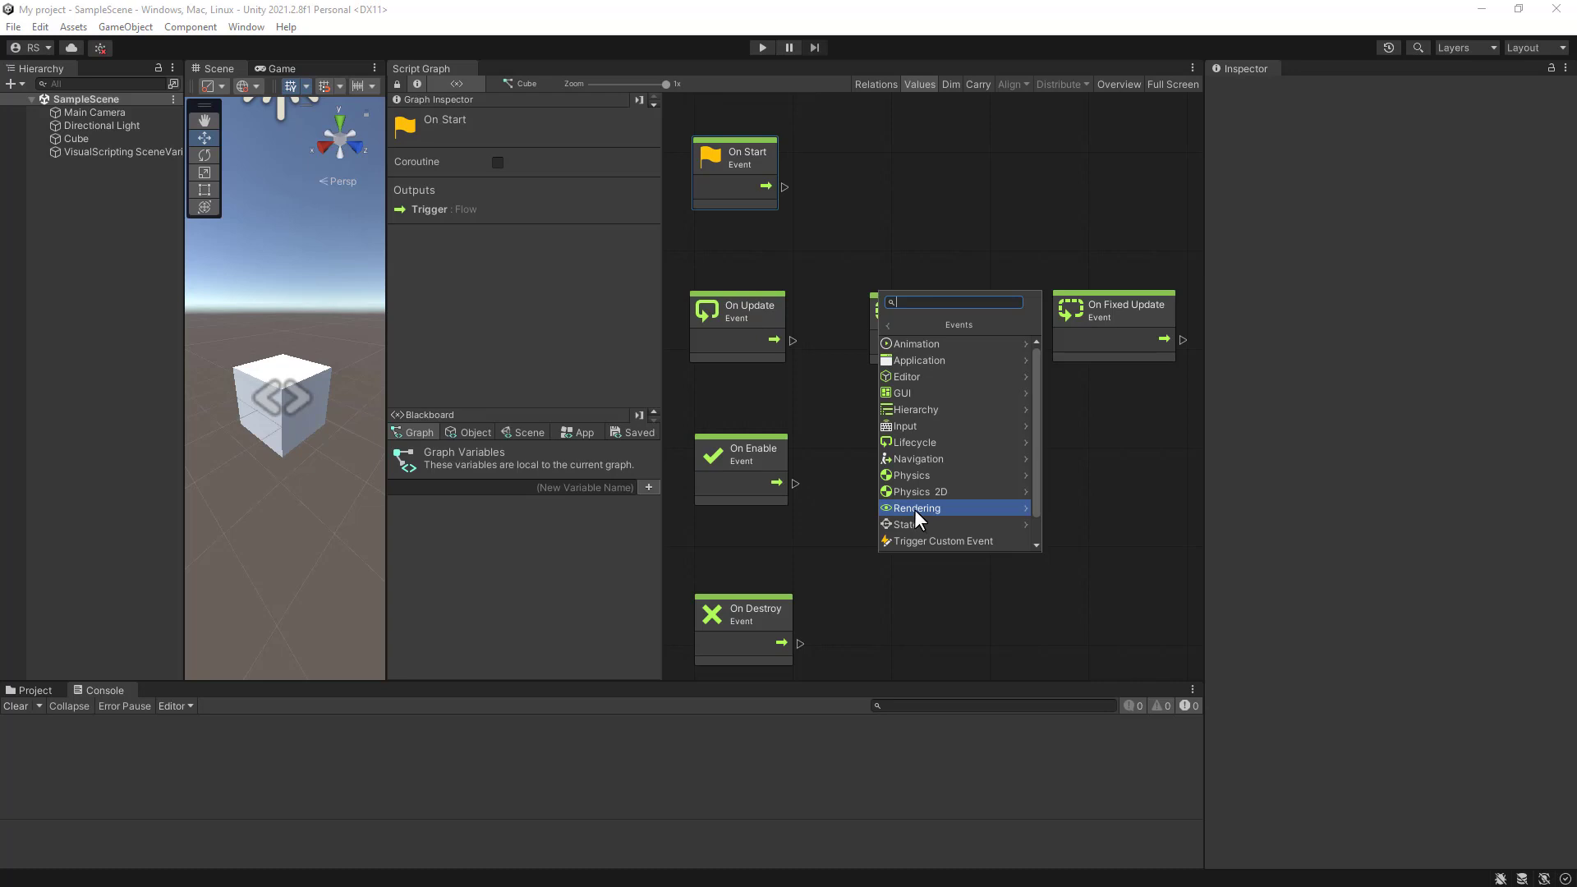
left_click(907, 442)
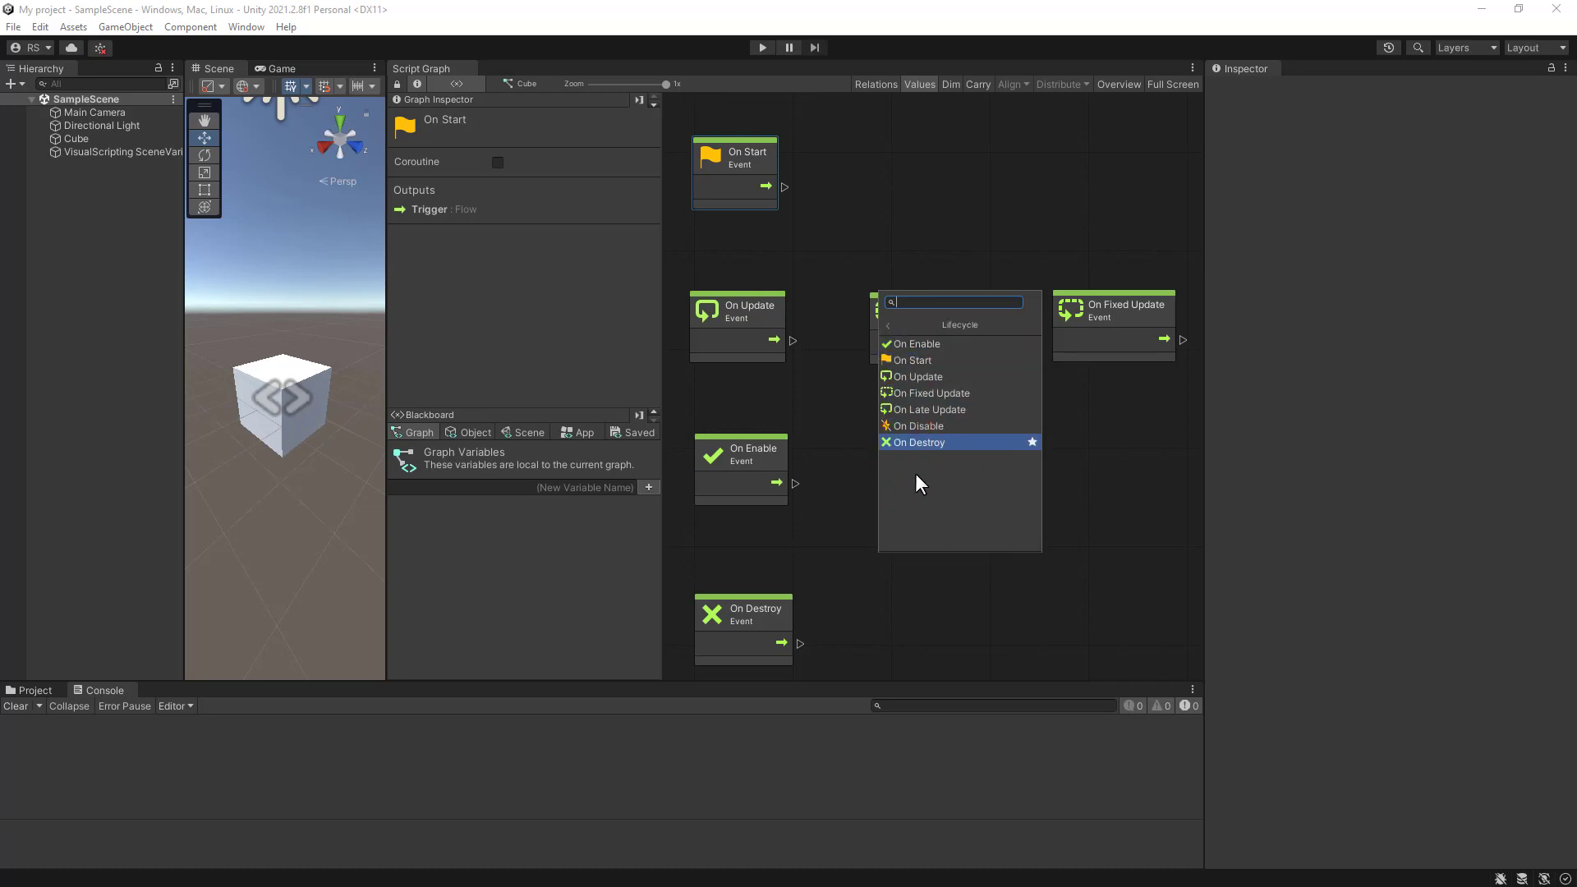
left_click(918, 425)
type("start")
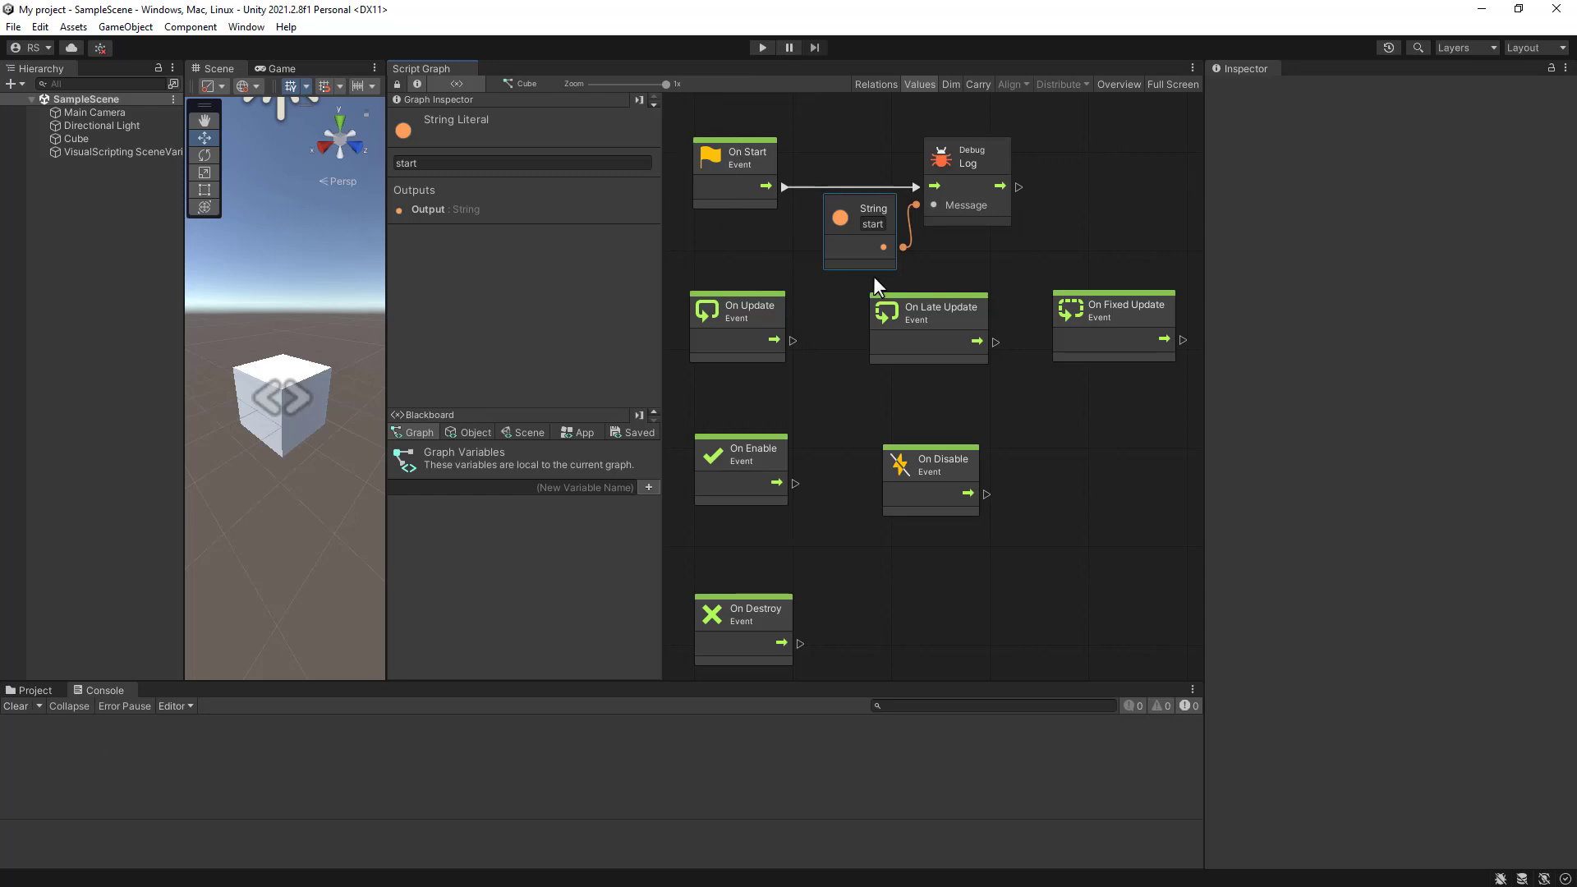
Step: Run the scene to check that "start" appears in the Console, then stop it
left_click(761, 48)
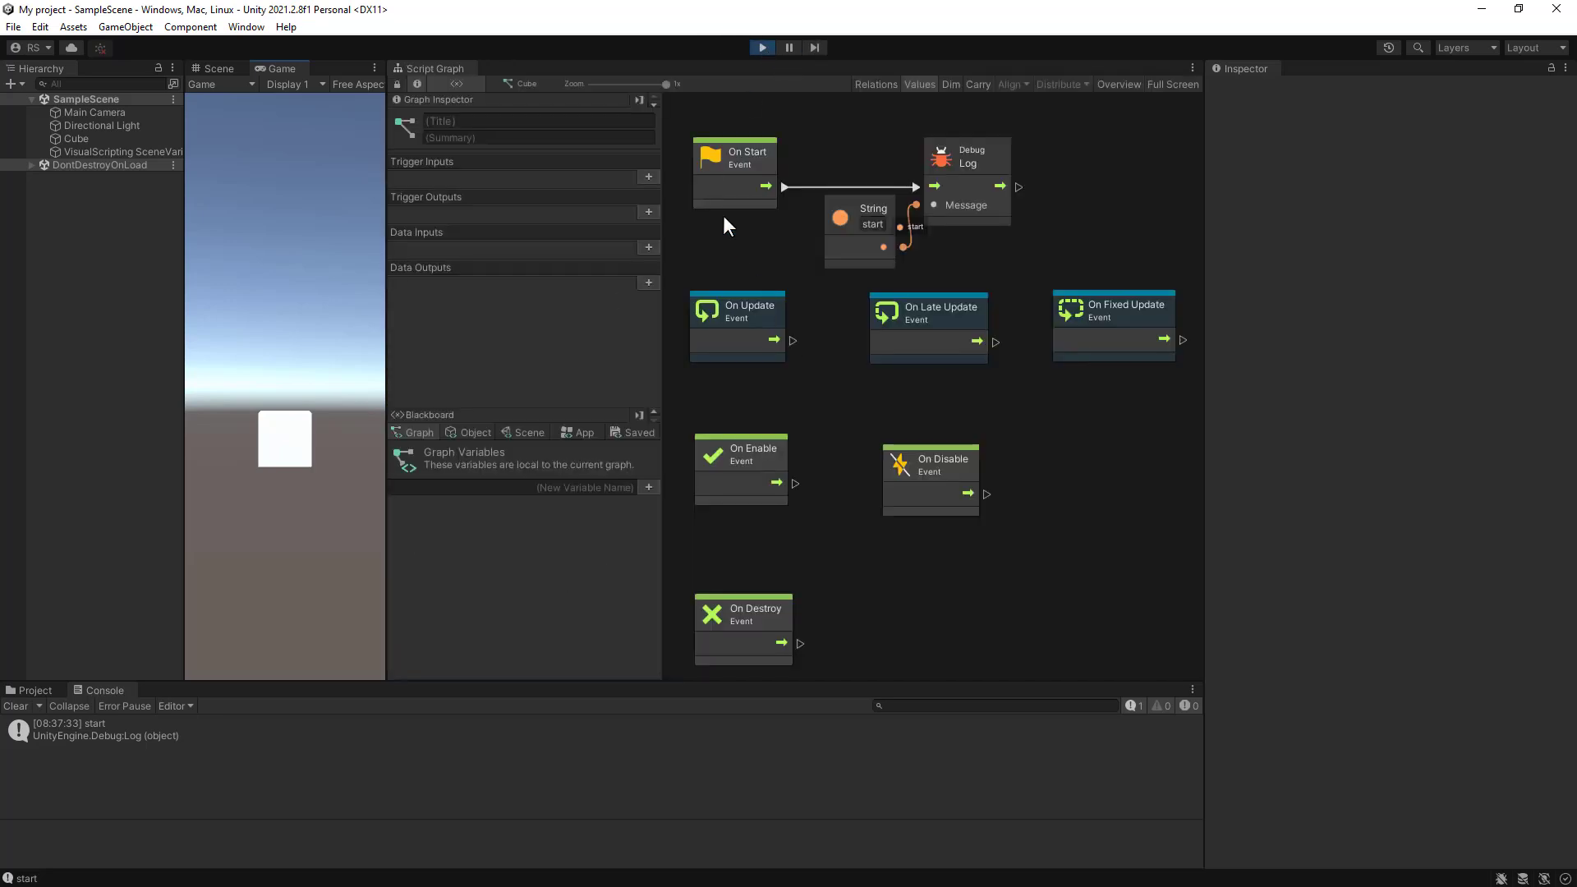
left_click(762, 48)
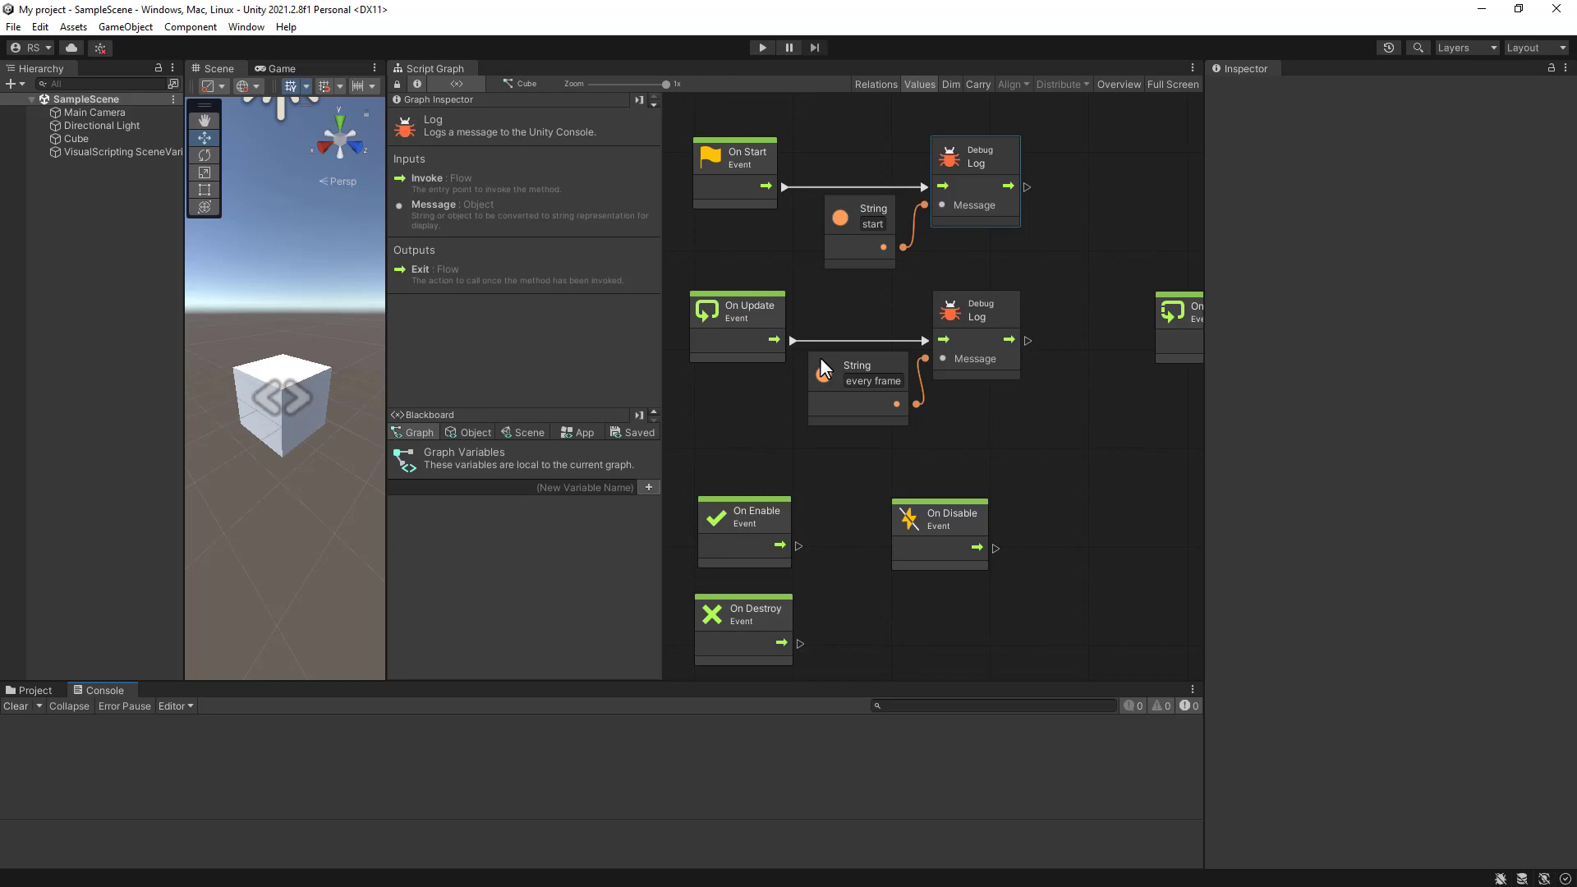
Step: Enter Play mode to test the On Update and On Late Update log messages
left_click(763, 47)
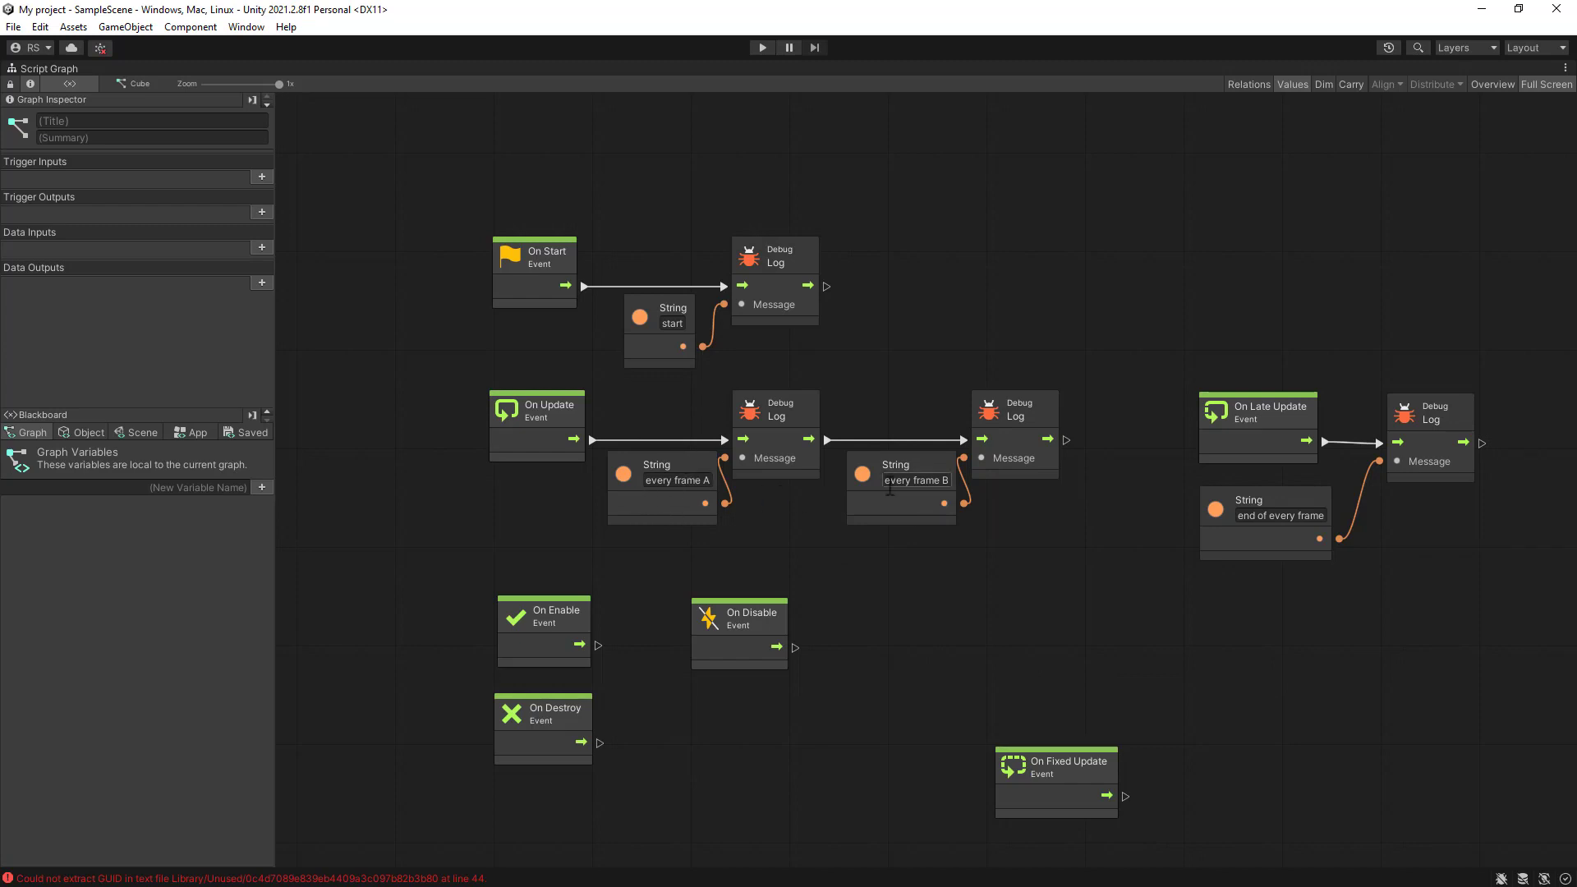
Step: Play and stop the scene, then review the Console order: every frame A, every frame B, end of every frame
key("ctrl+p")
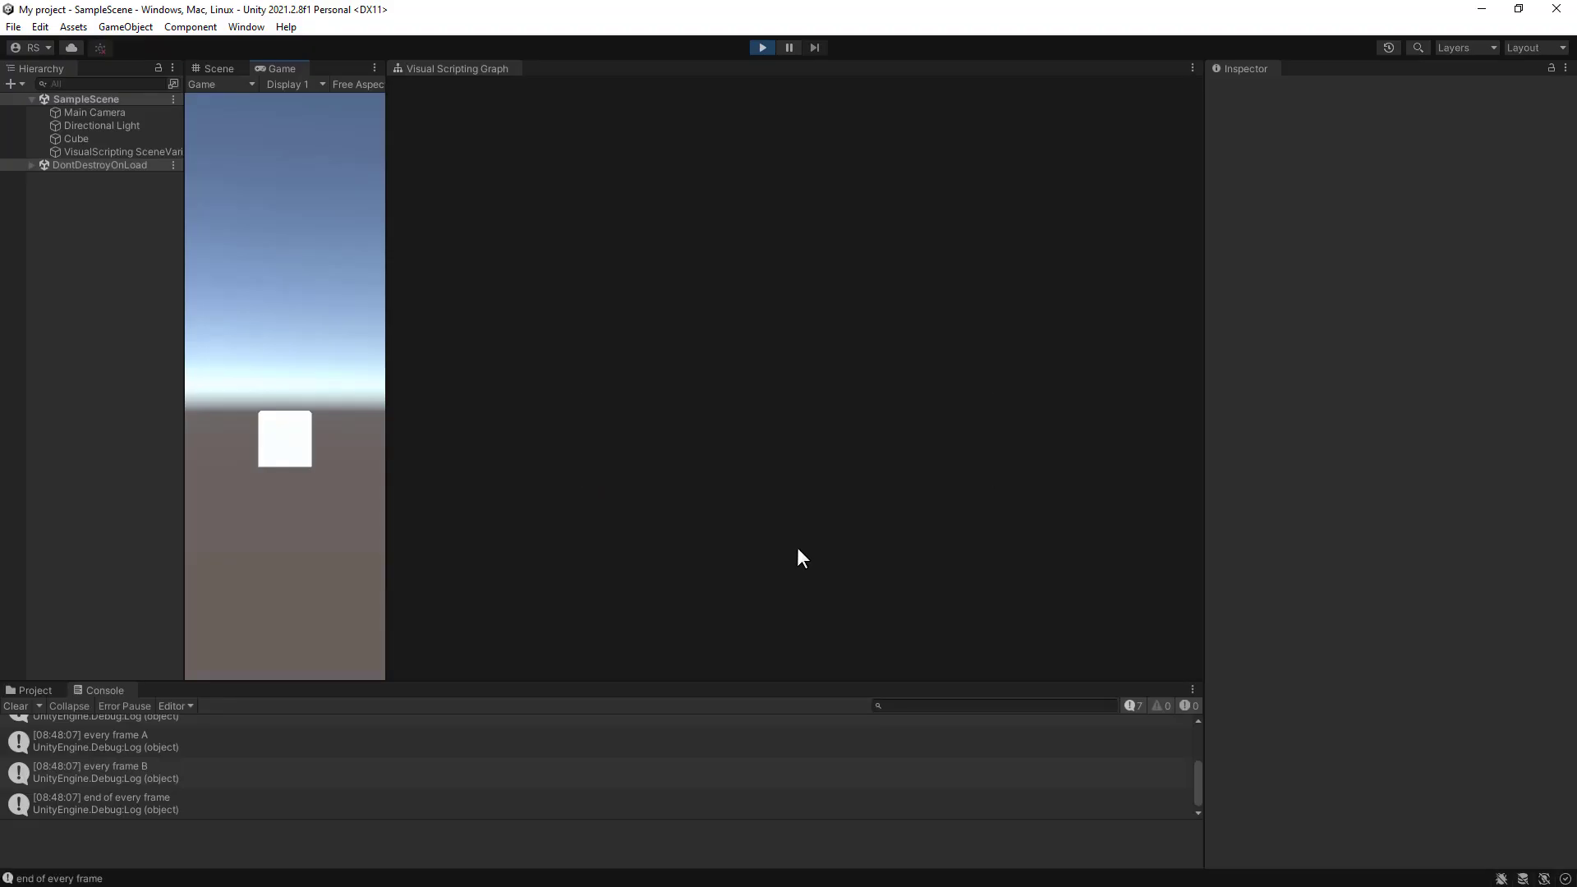
left_click(763, 48)
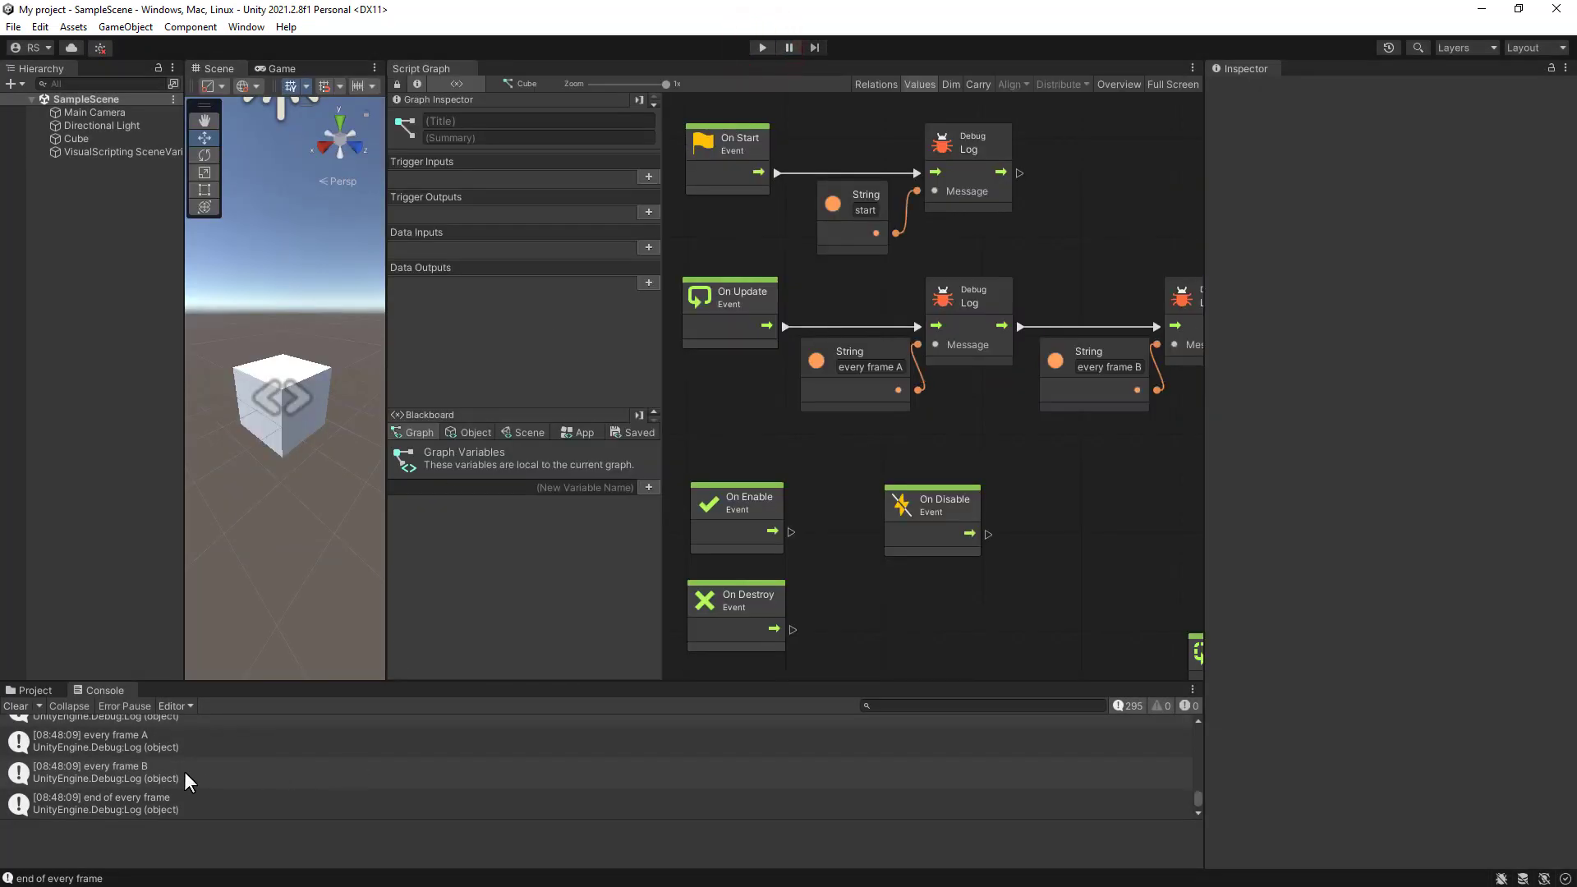
scroll(183, 771, "up", 3)
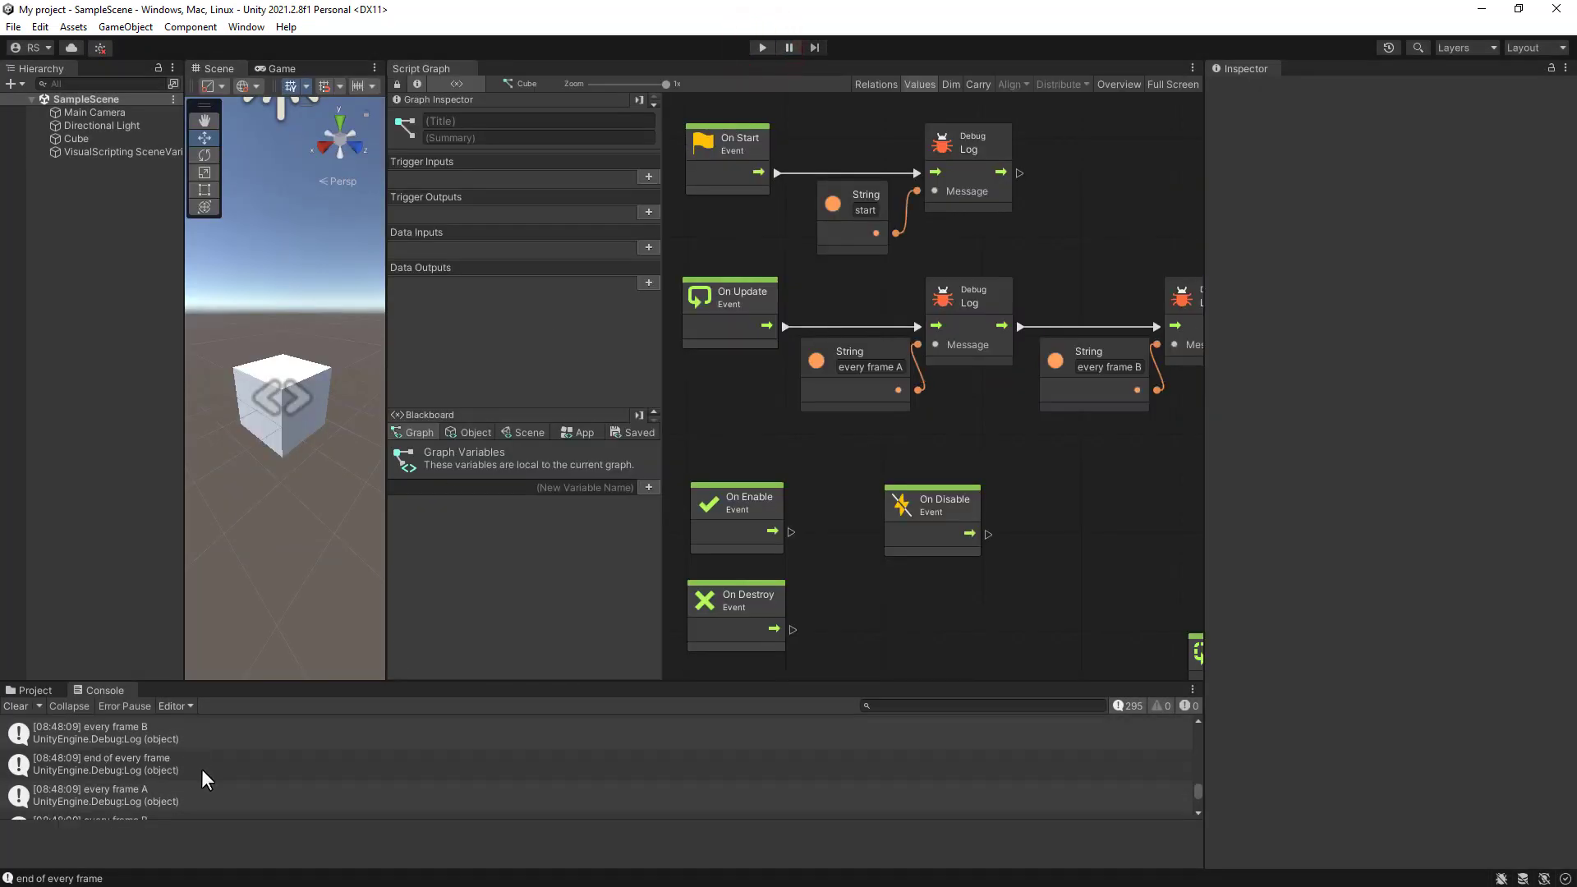
left_click_drag(1197, 786, 1209, 685)
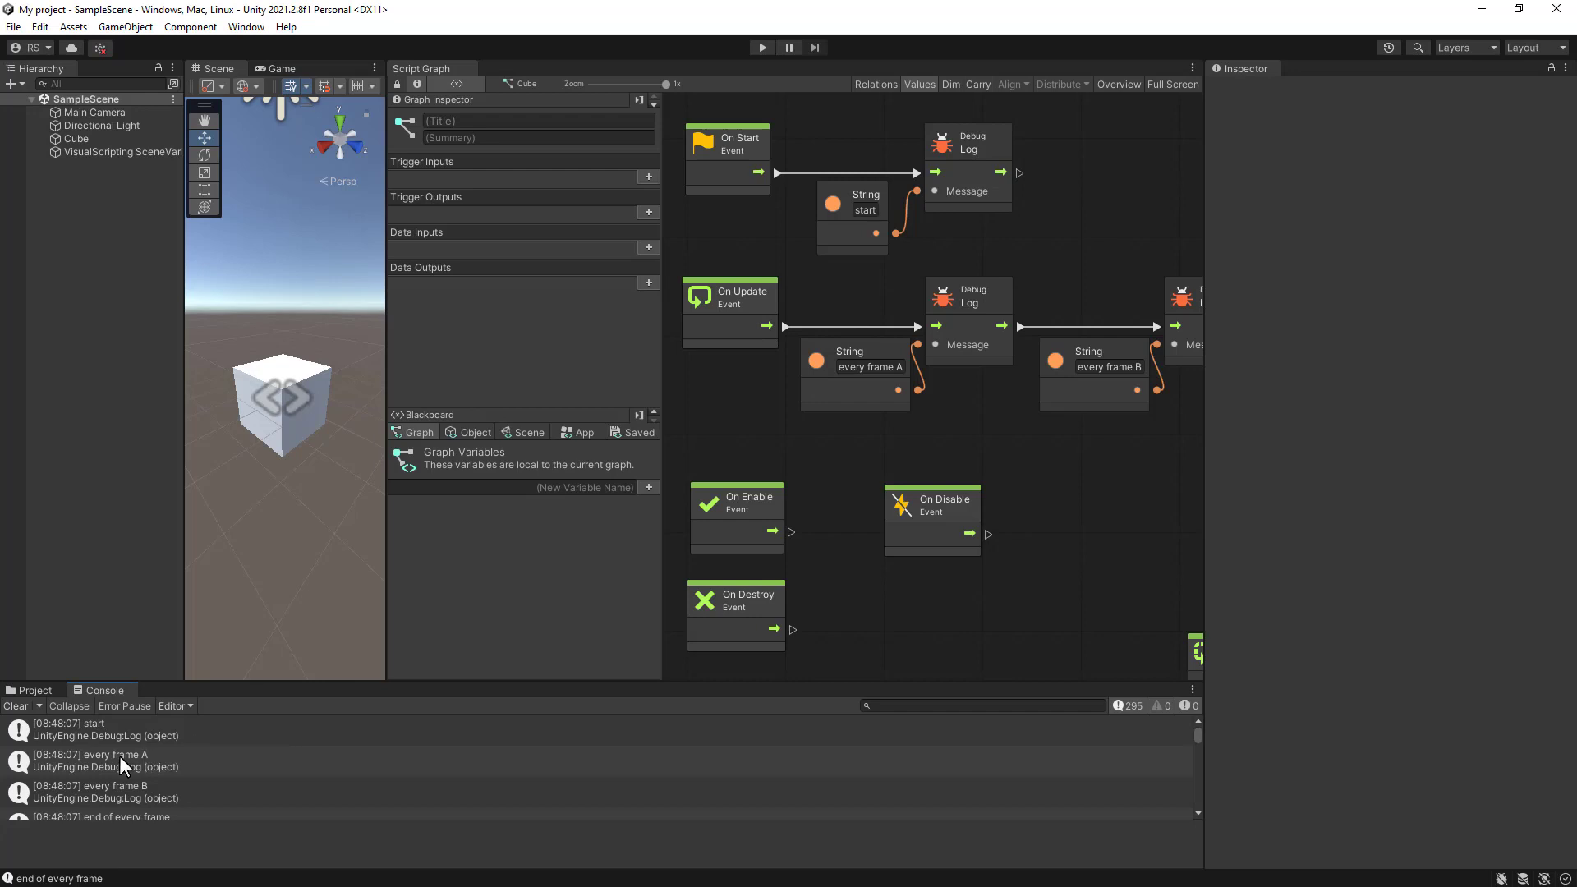
scroll(220, 756, "down", 2)
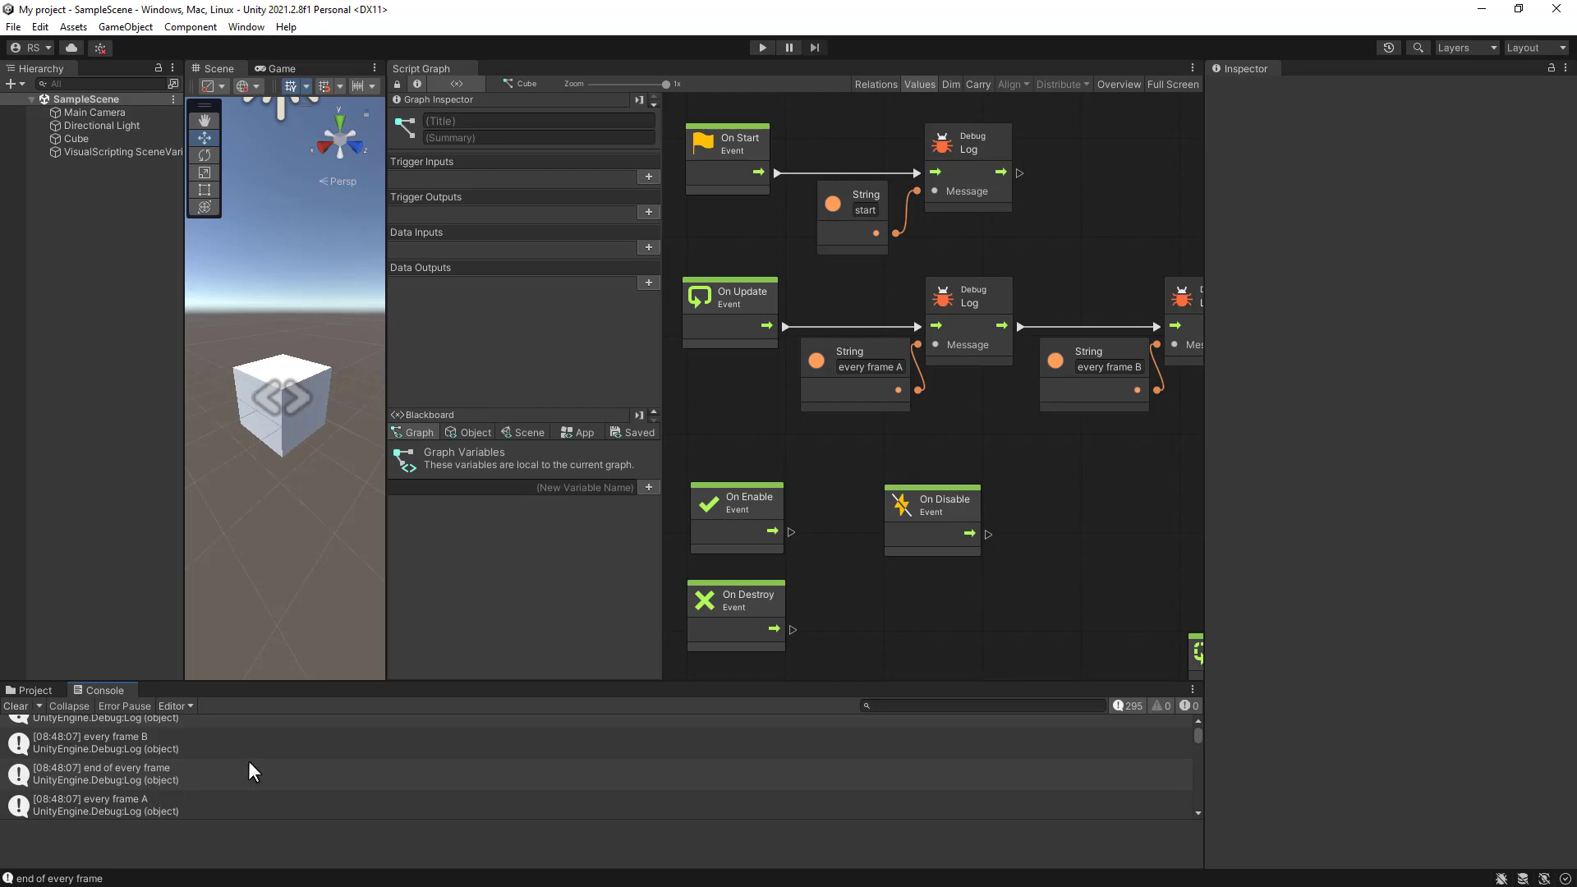
scroll(248, 772, "down", 2)
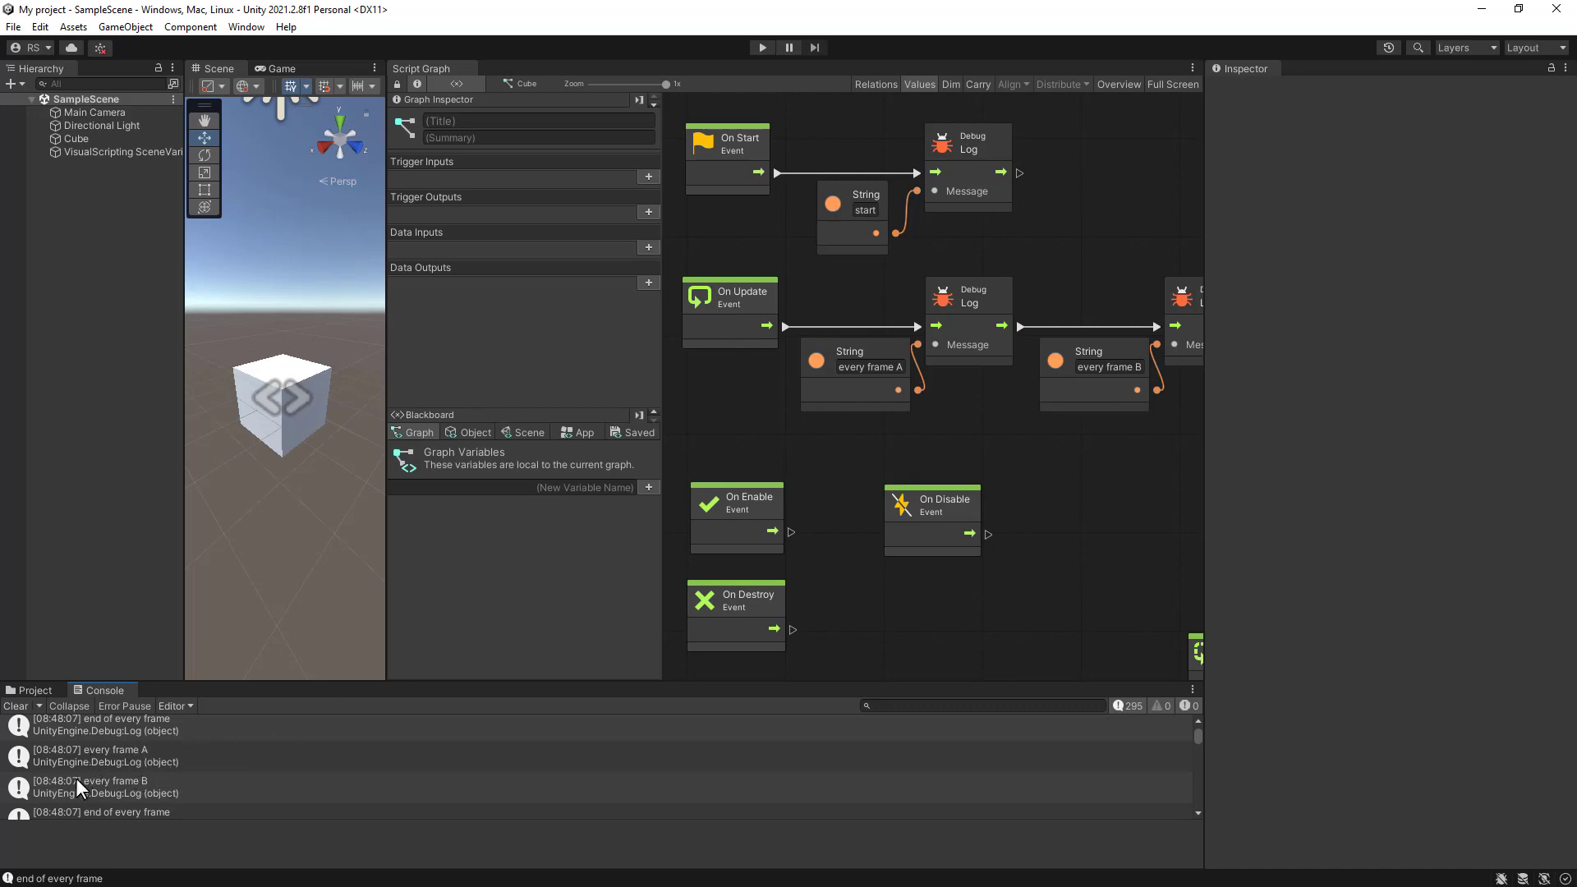
scroll(198, 741, "down", 1)
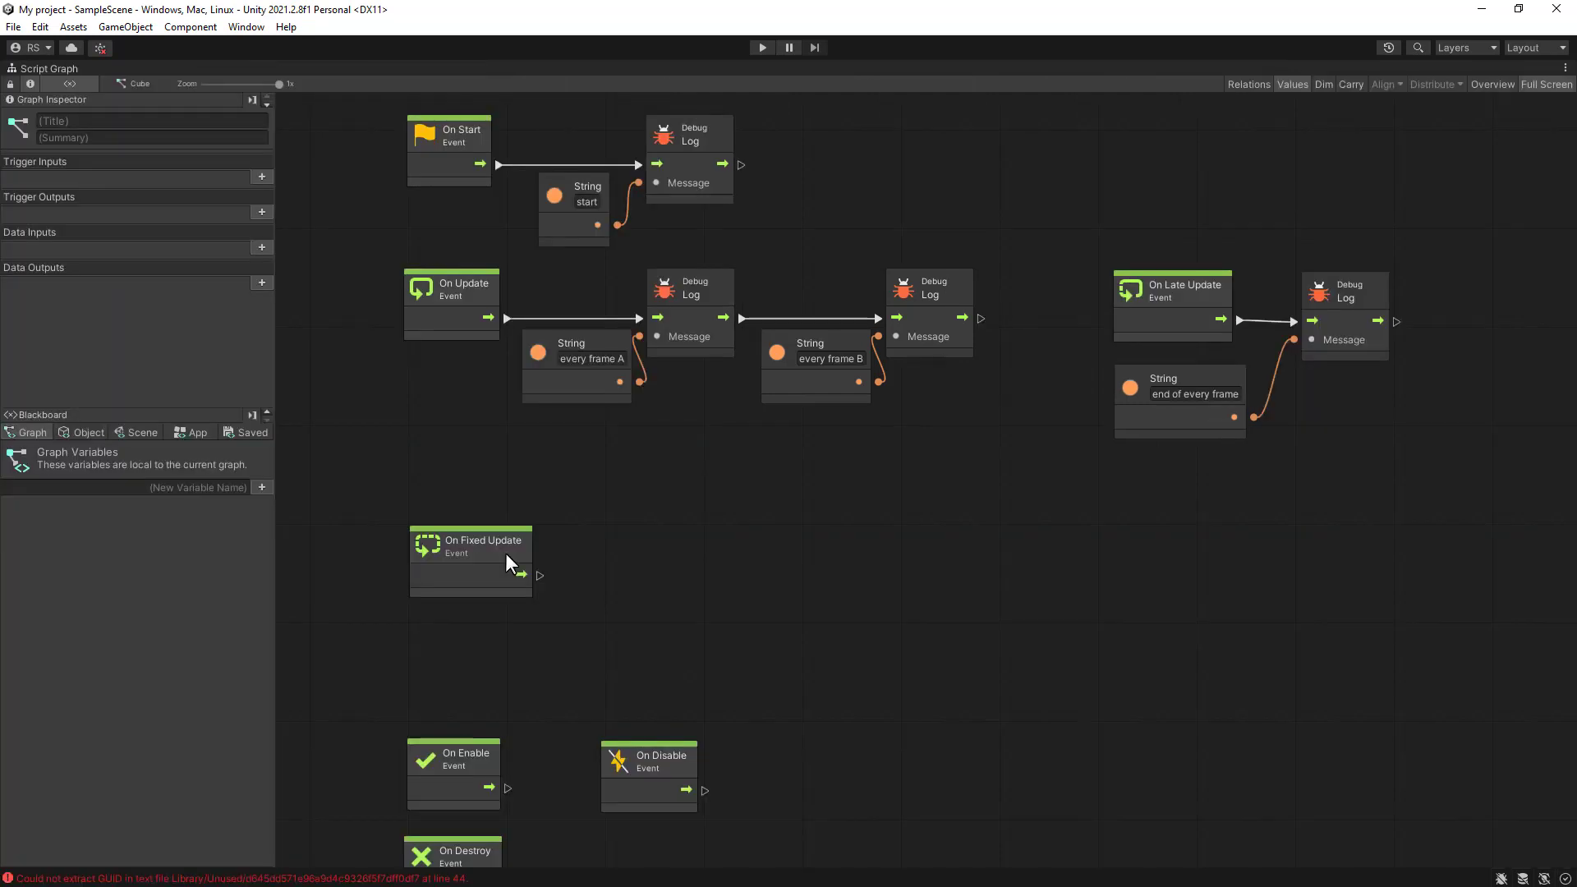
Step: Select the On Fixed Update event node in the Script Graph
left_click(514, 553)
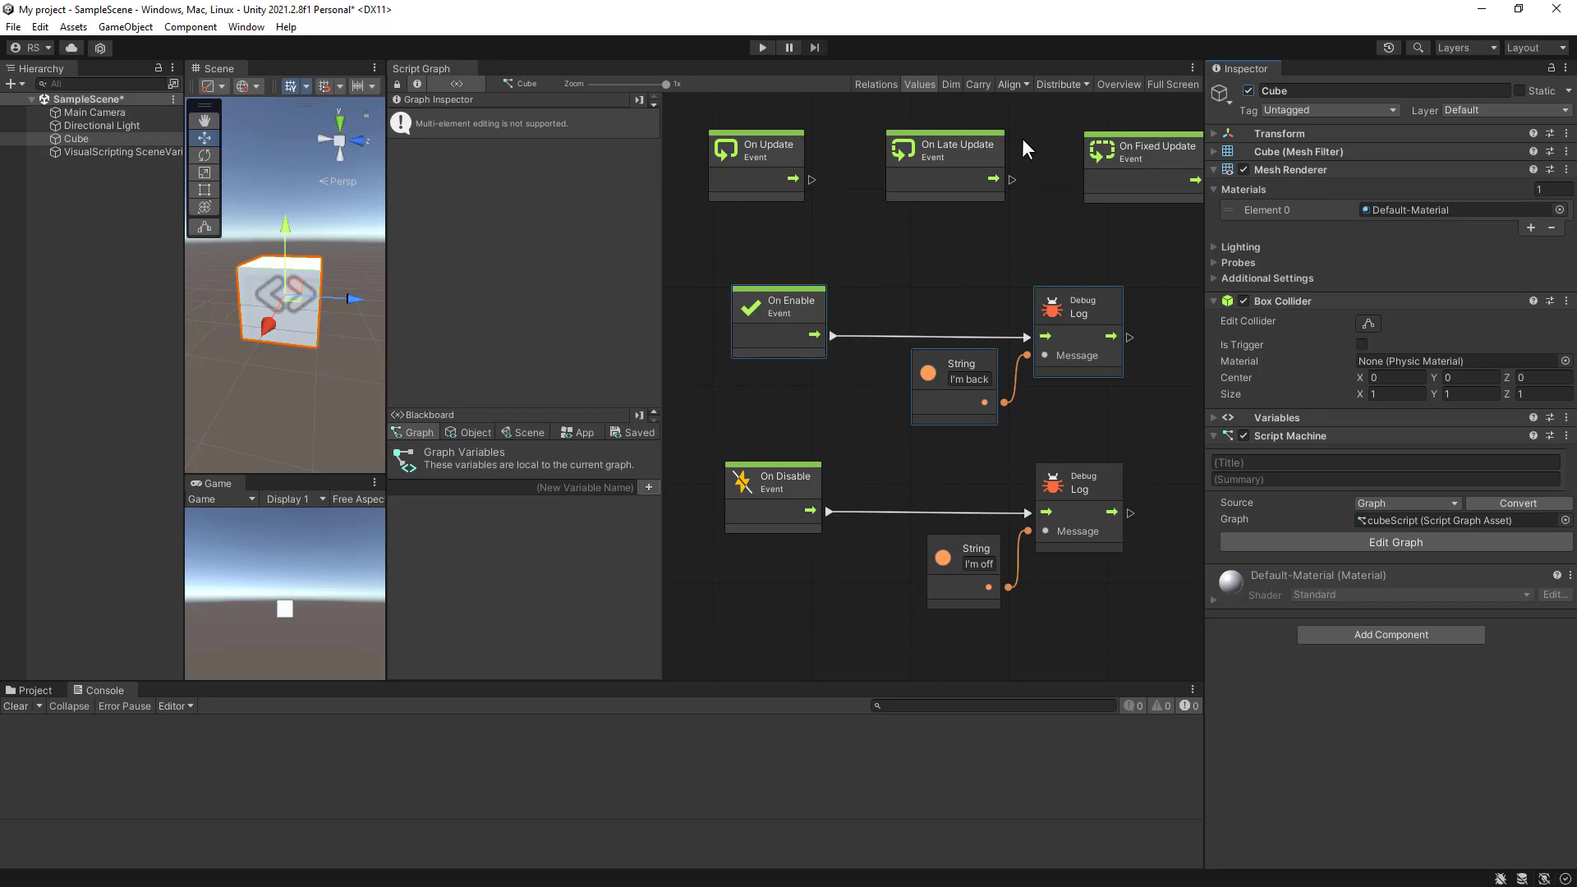
Step: Toggle the Cube's active checkbox off and on twice, leaving the Cube enabled
left_click(1248, 90)
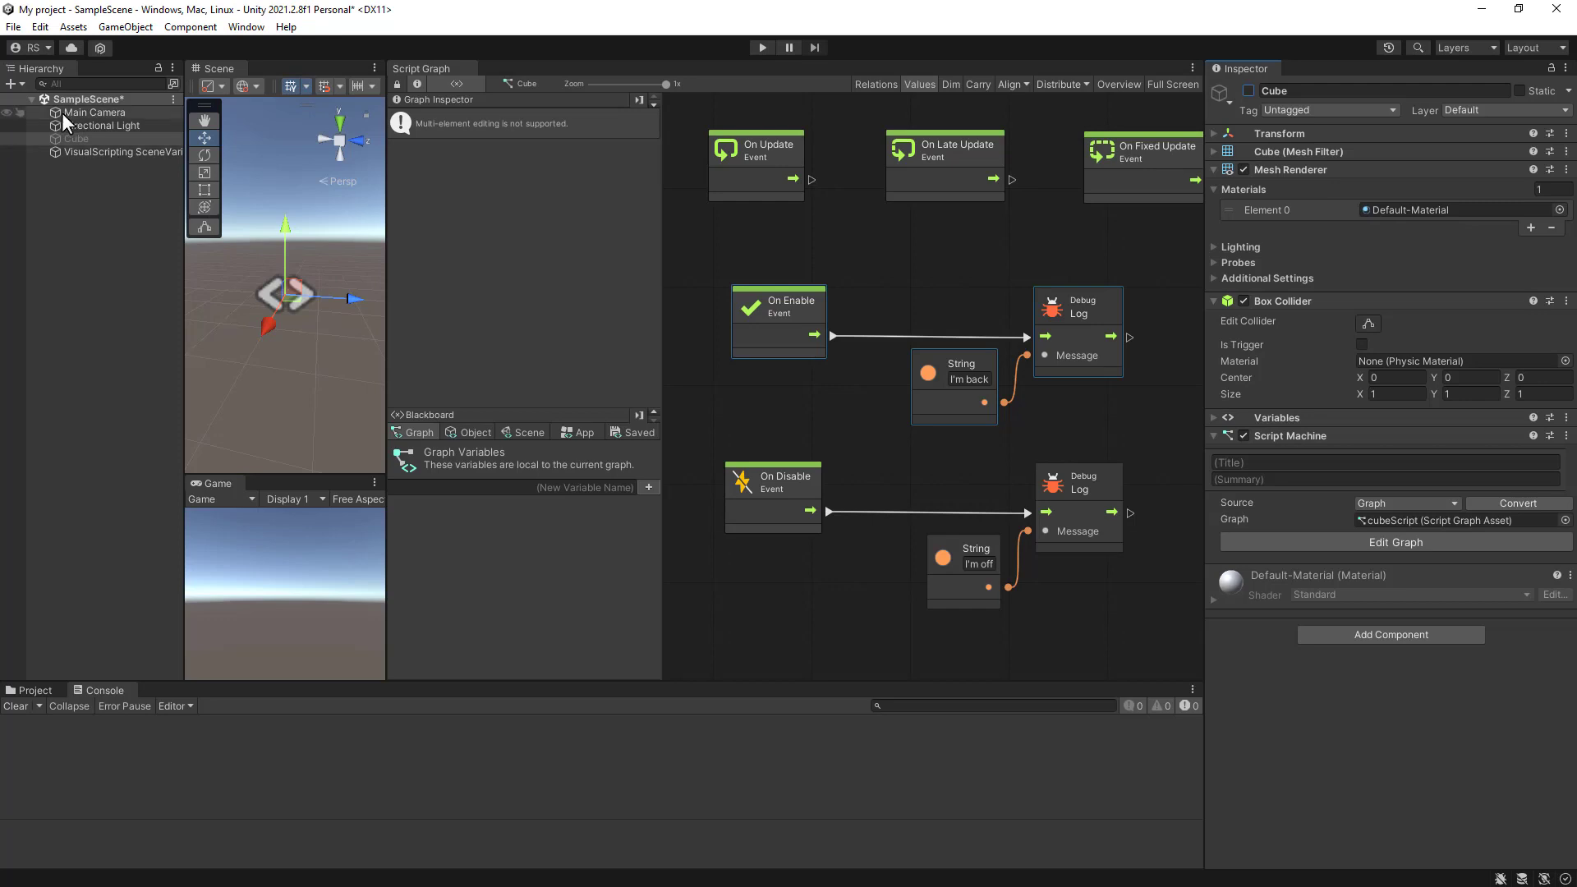
left_click(1247, 88)
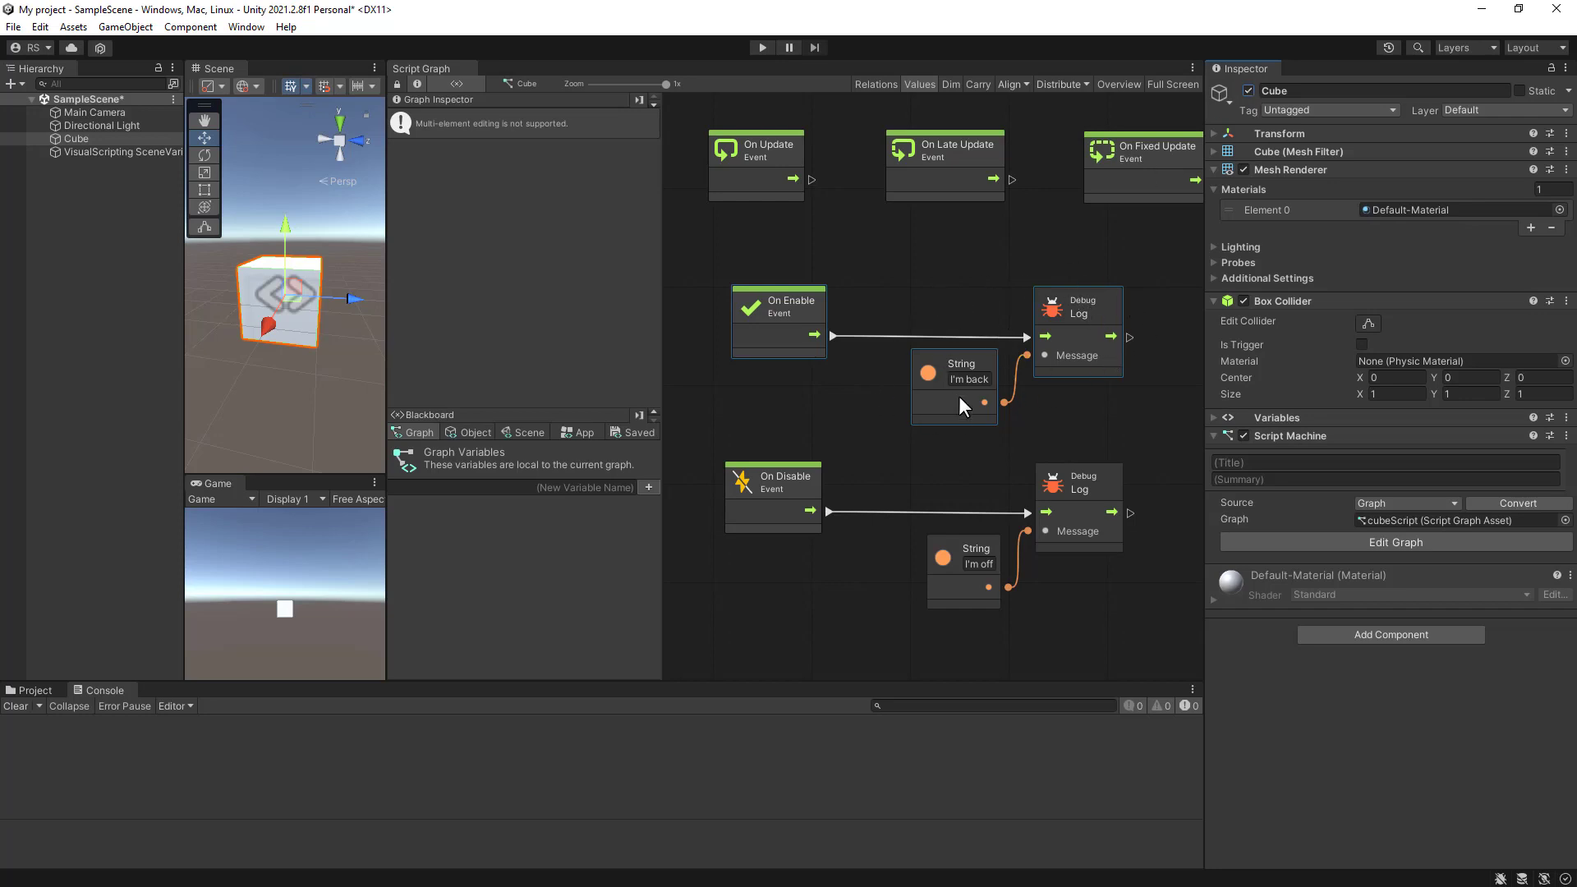
left_click(1248, 89)
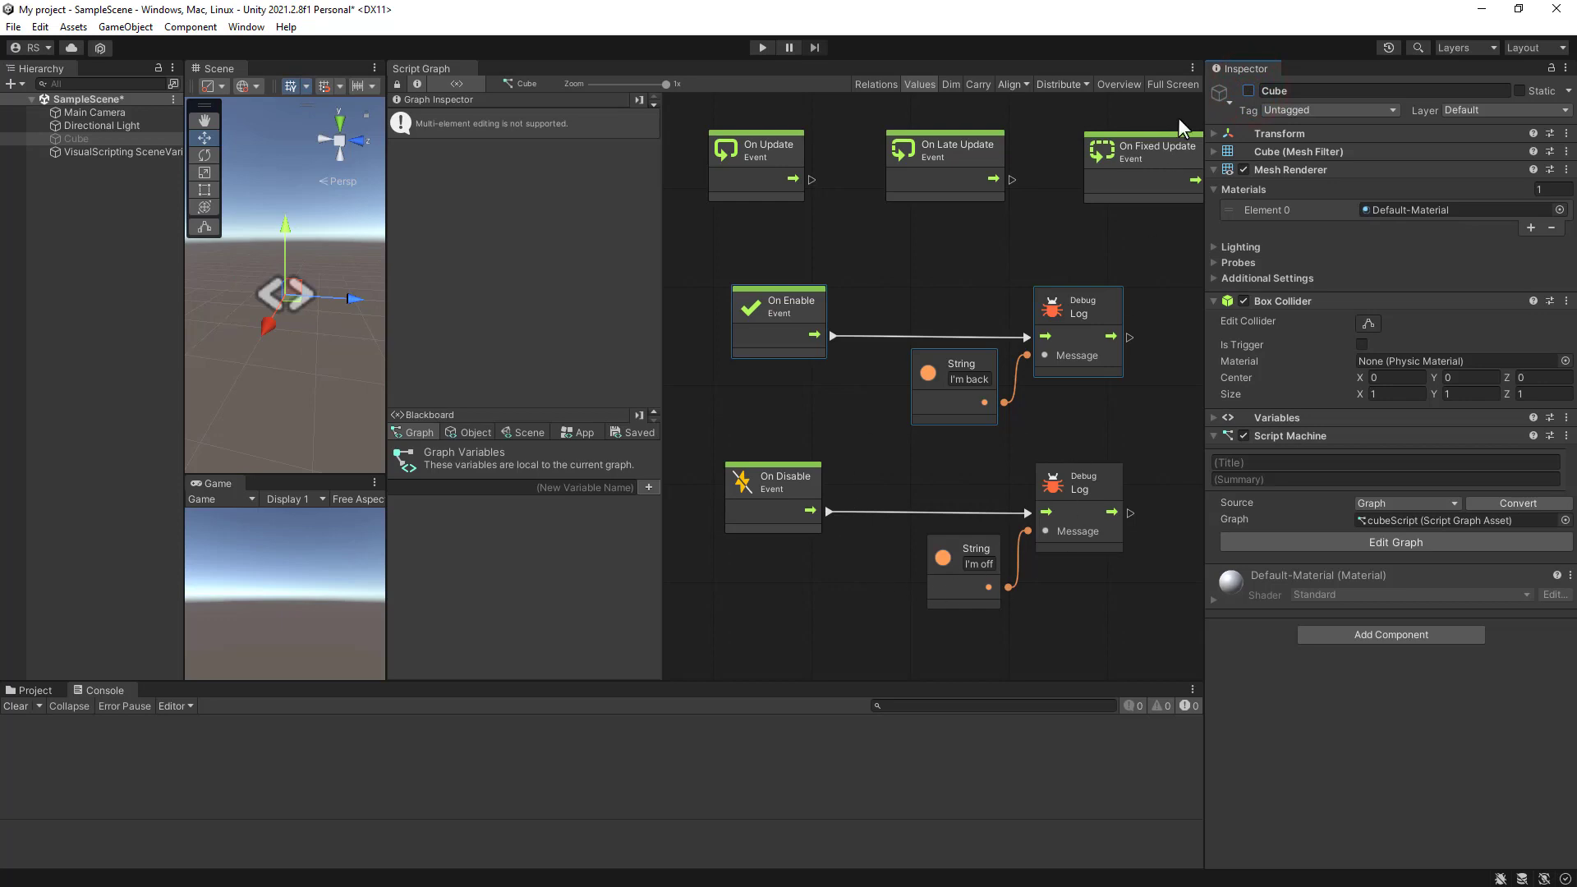
left_click(1248, 90)
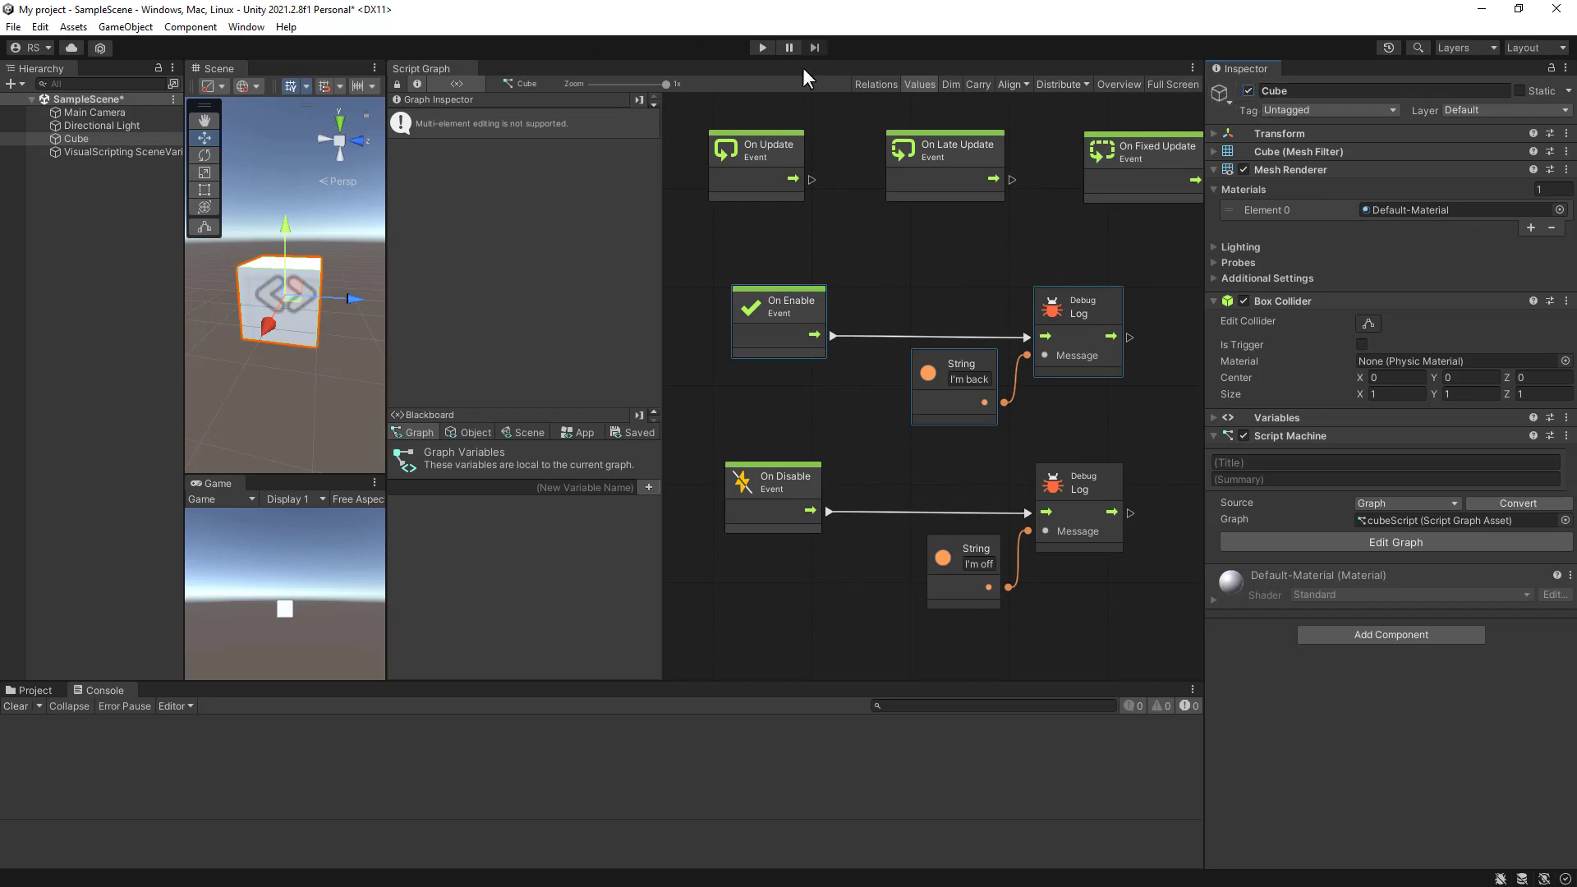
Step: In Play mode, disable then re-enable the Cube to log "I'm off" and "I'm back"
left_click(760, 48)
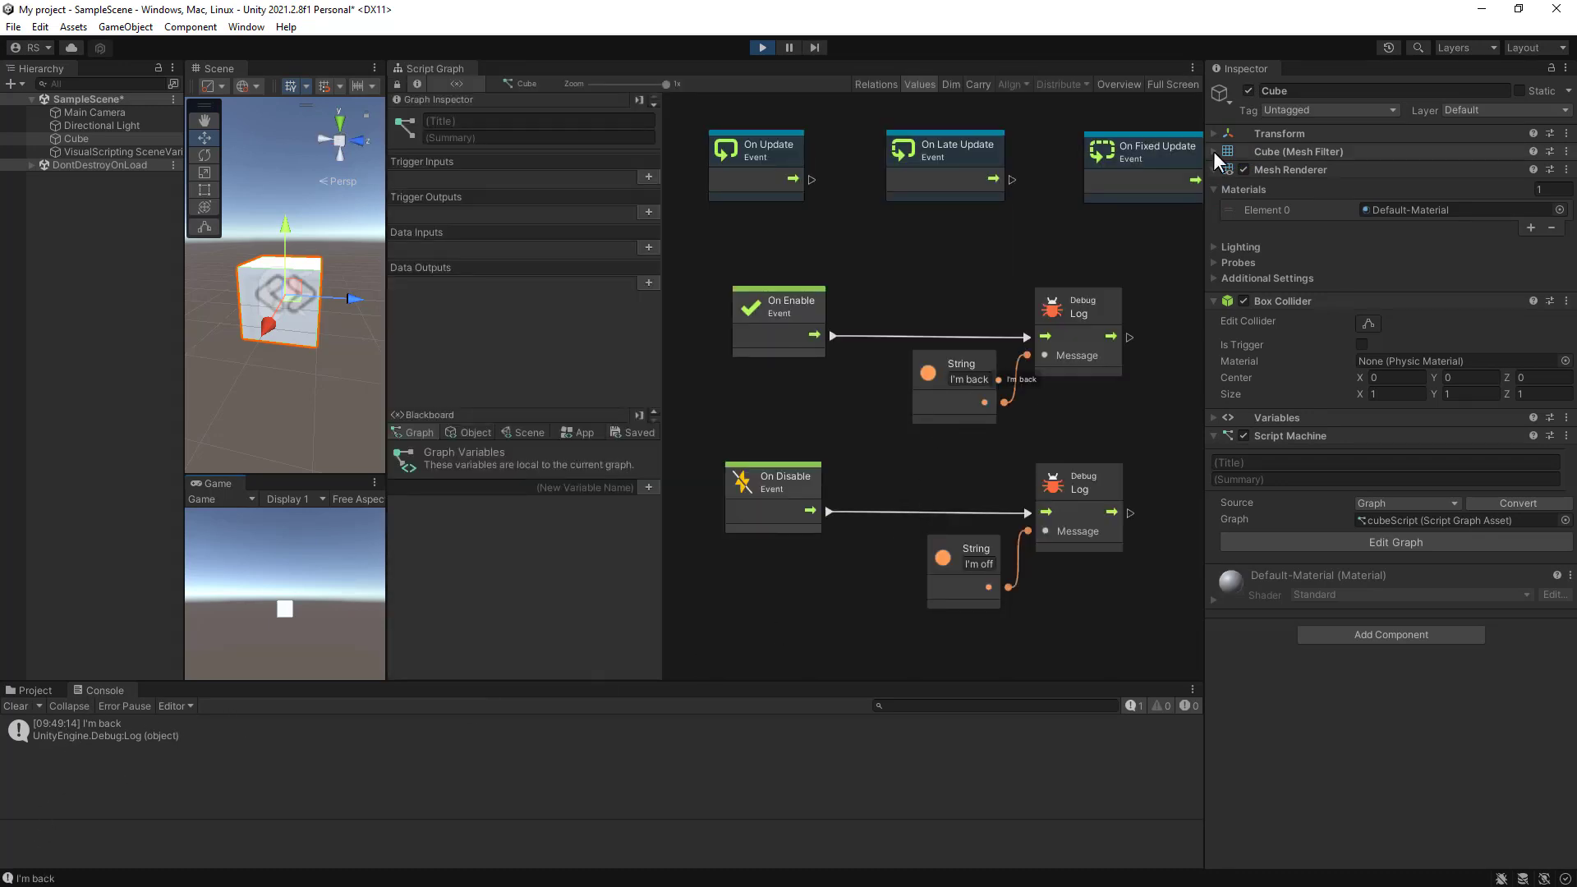
left_click(1247, 91)
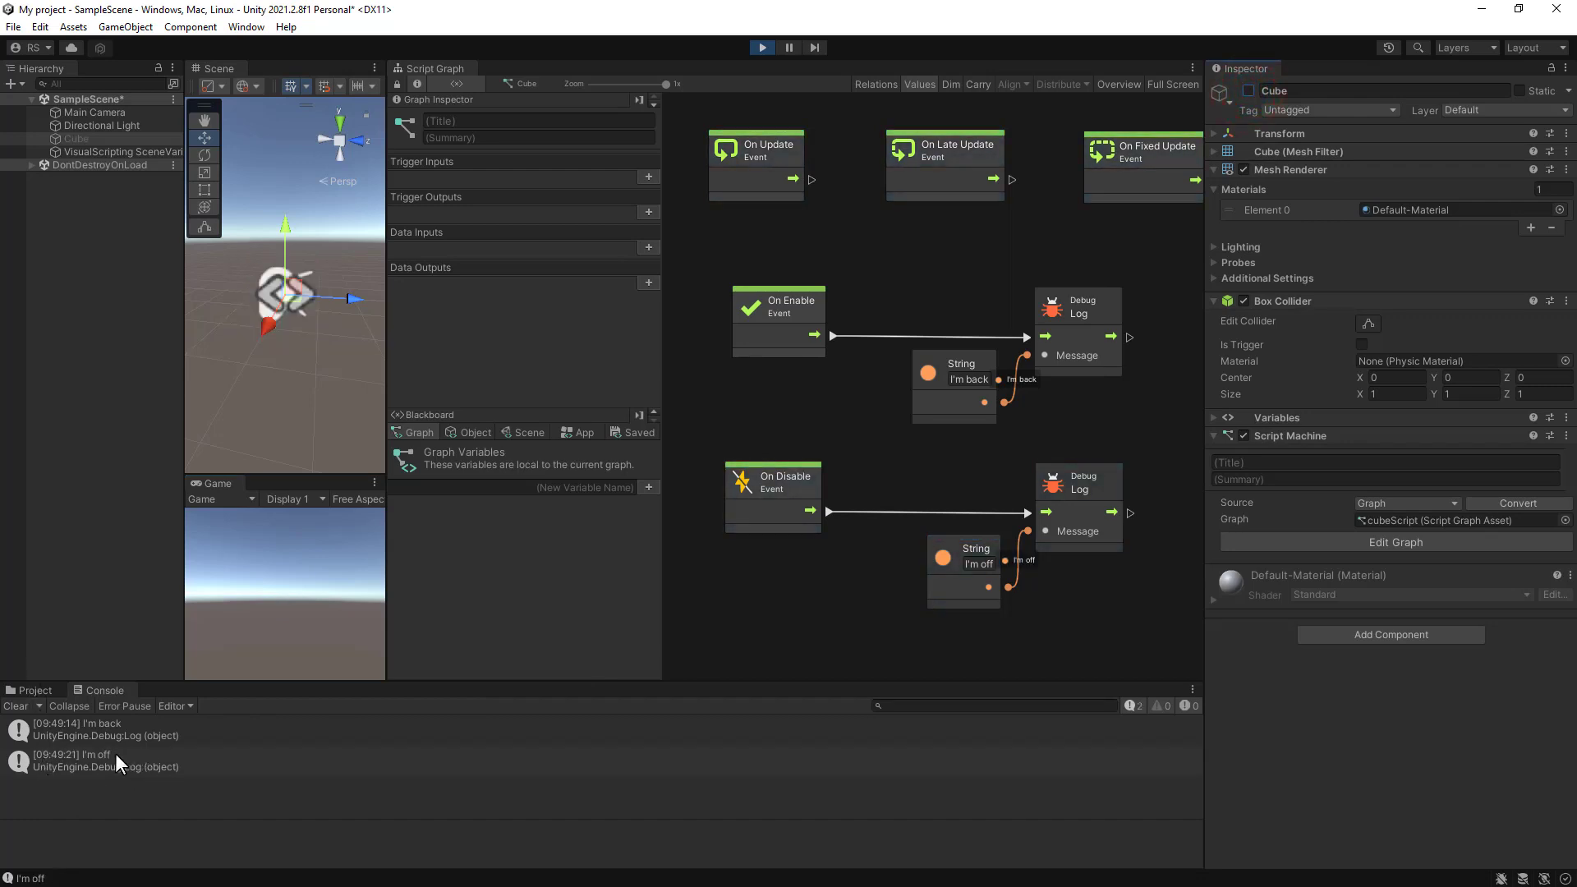
left_click(1248, 90)
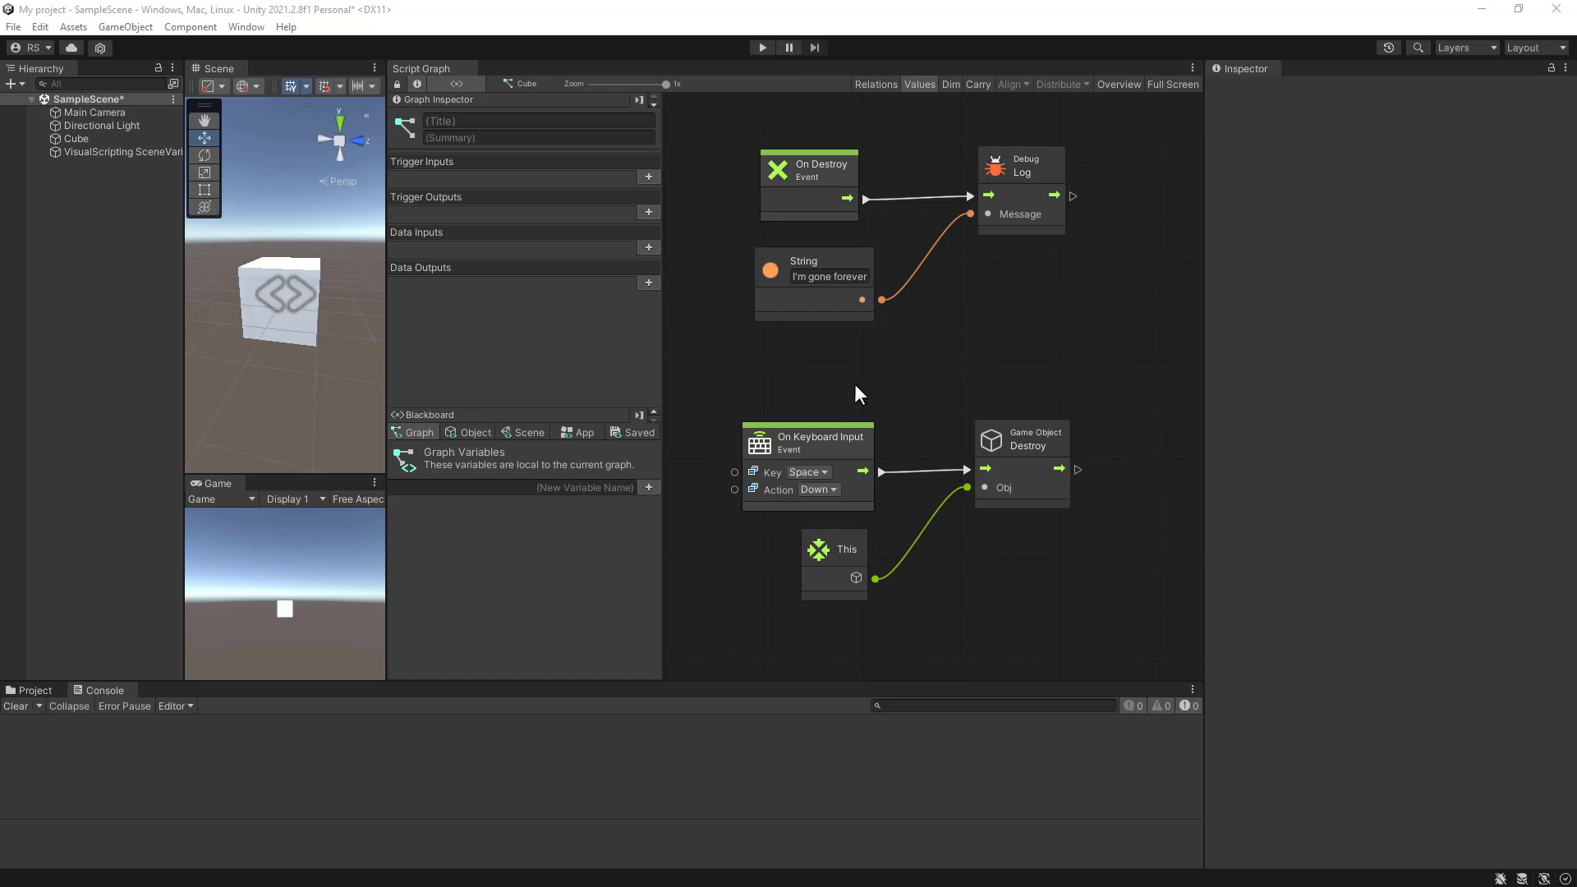
Step: Enter Play mode to test destroying the Cube with the keyboard
left_click(764, 48)
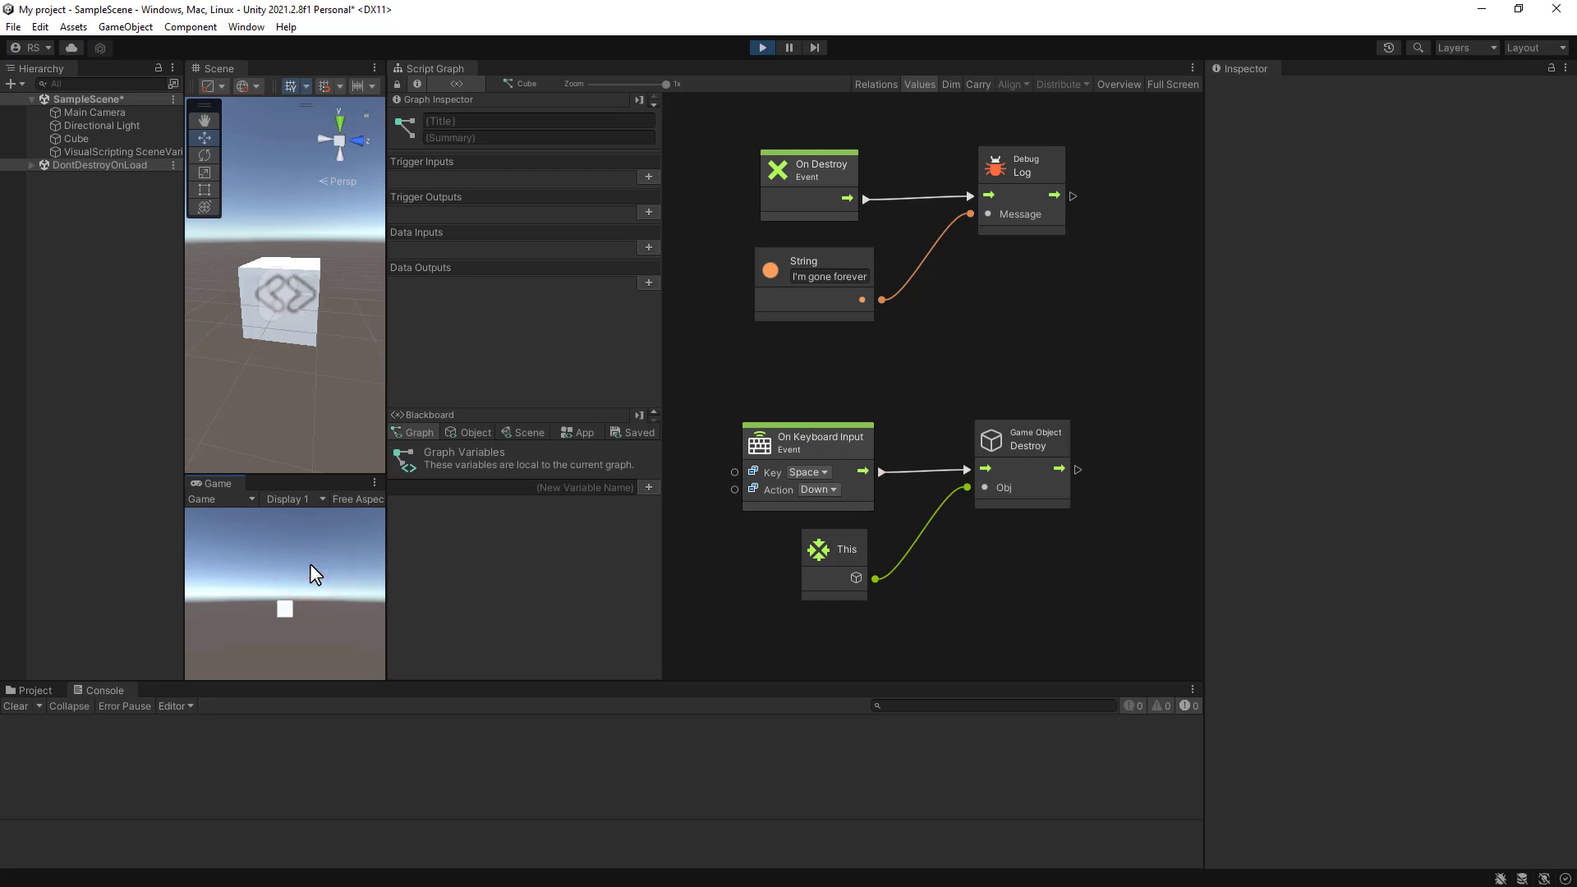
Step: Destroy the Cube with the Space key, then exit Play mode with Ctrl+P
key("space")
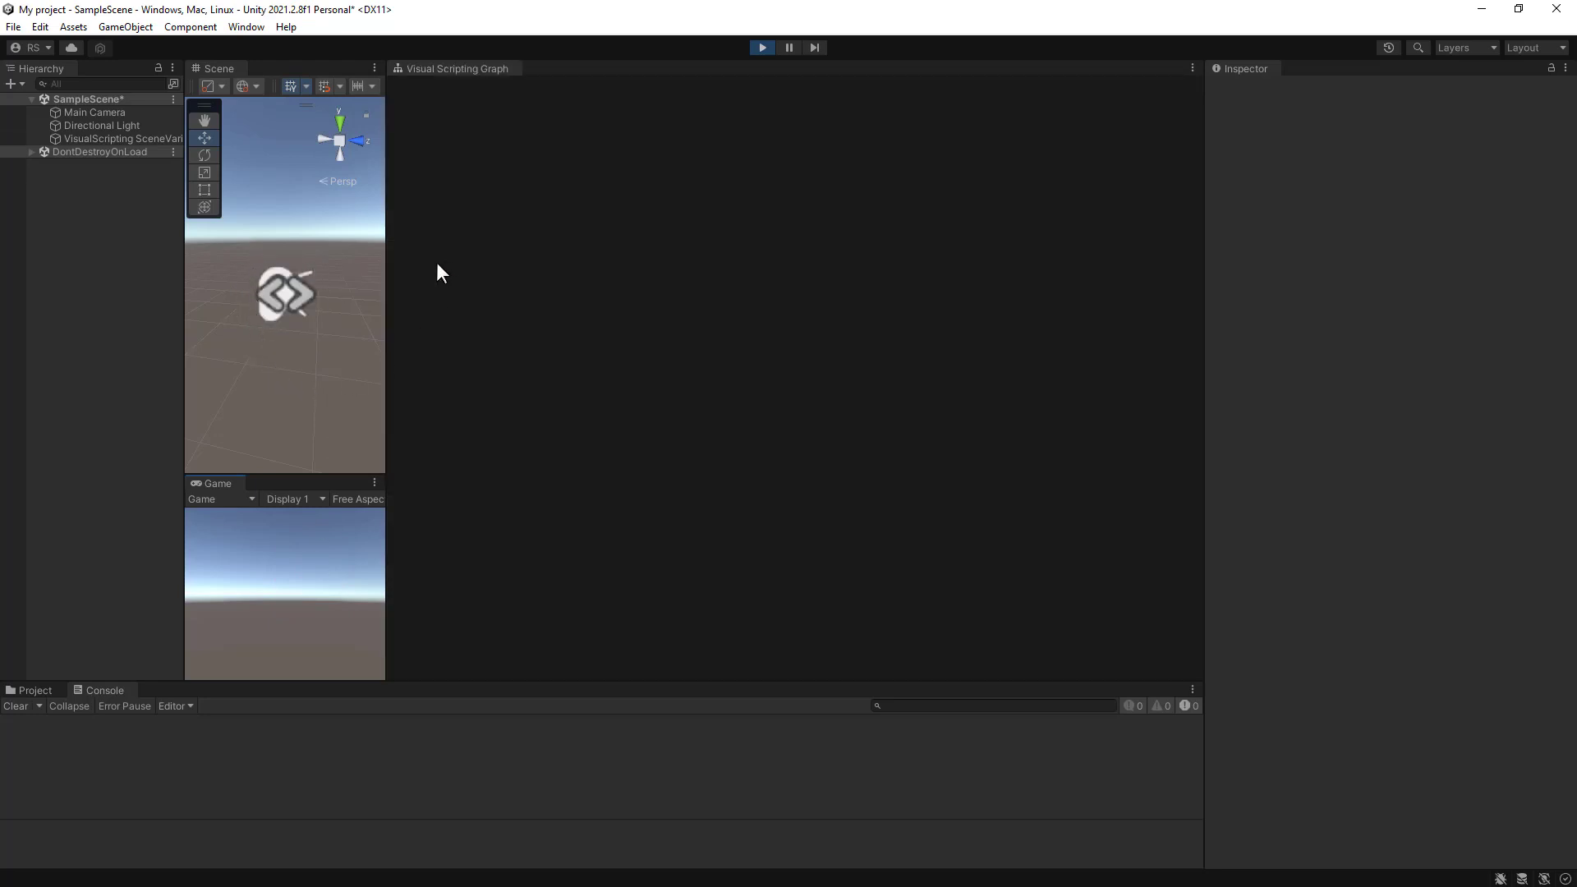
key("ctrl+p")
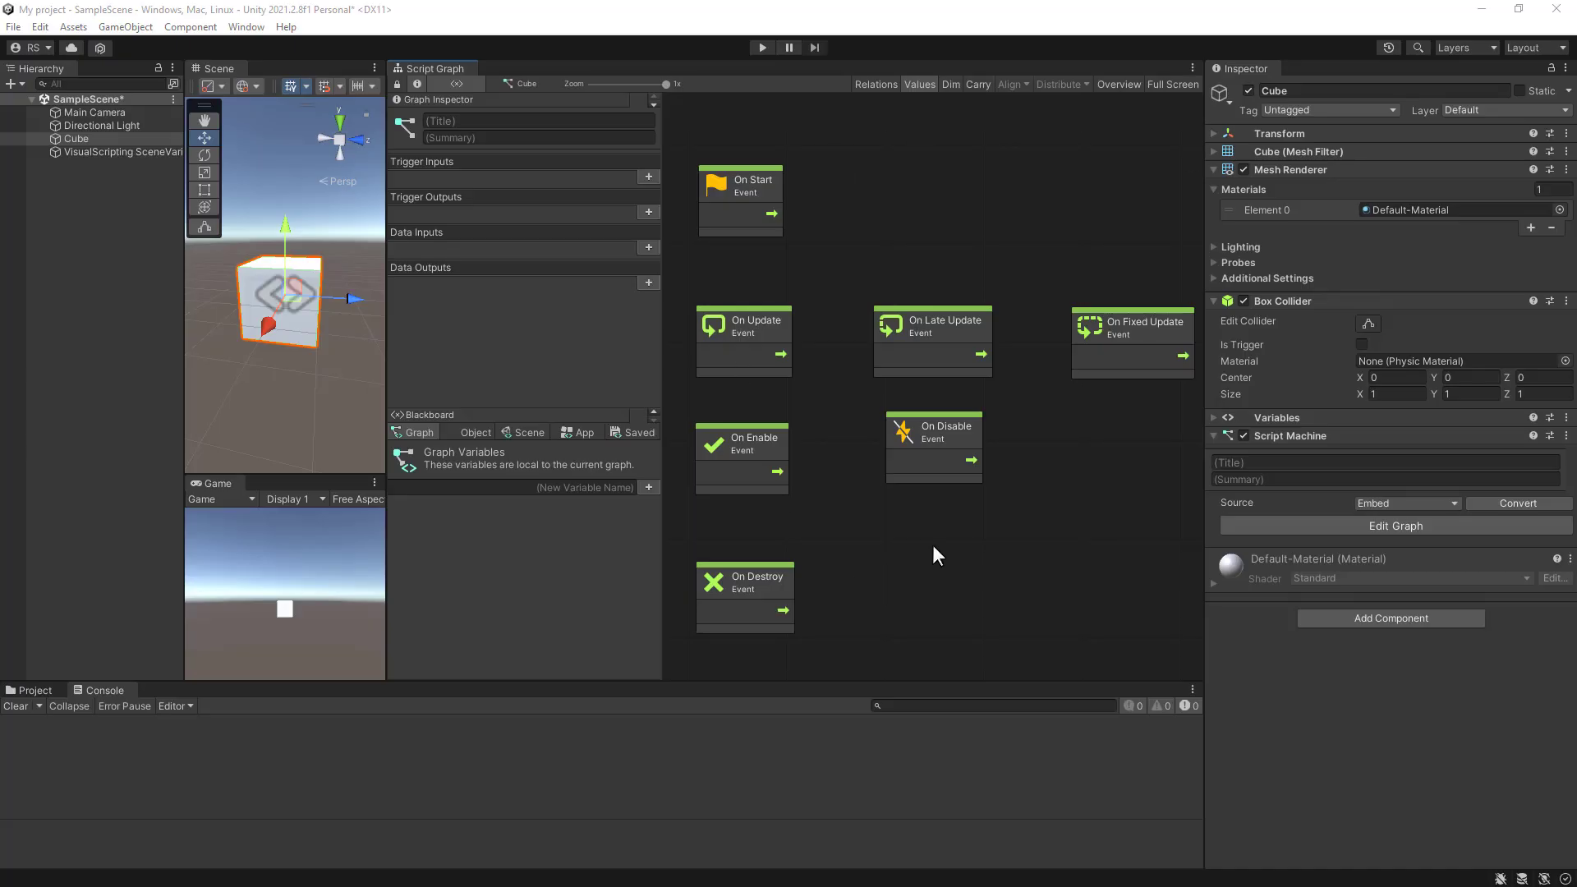
left_click(729, 197)
left_click(732, 354)
left_click(745, 471)
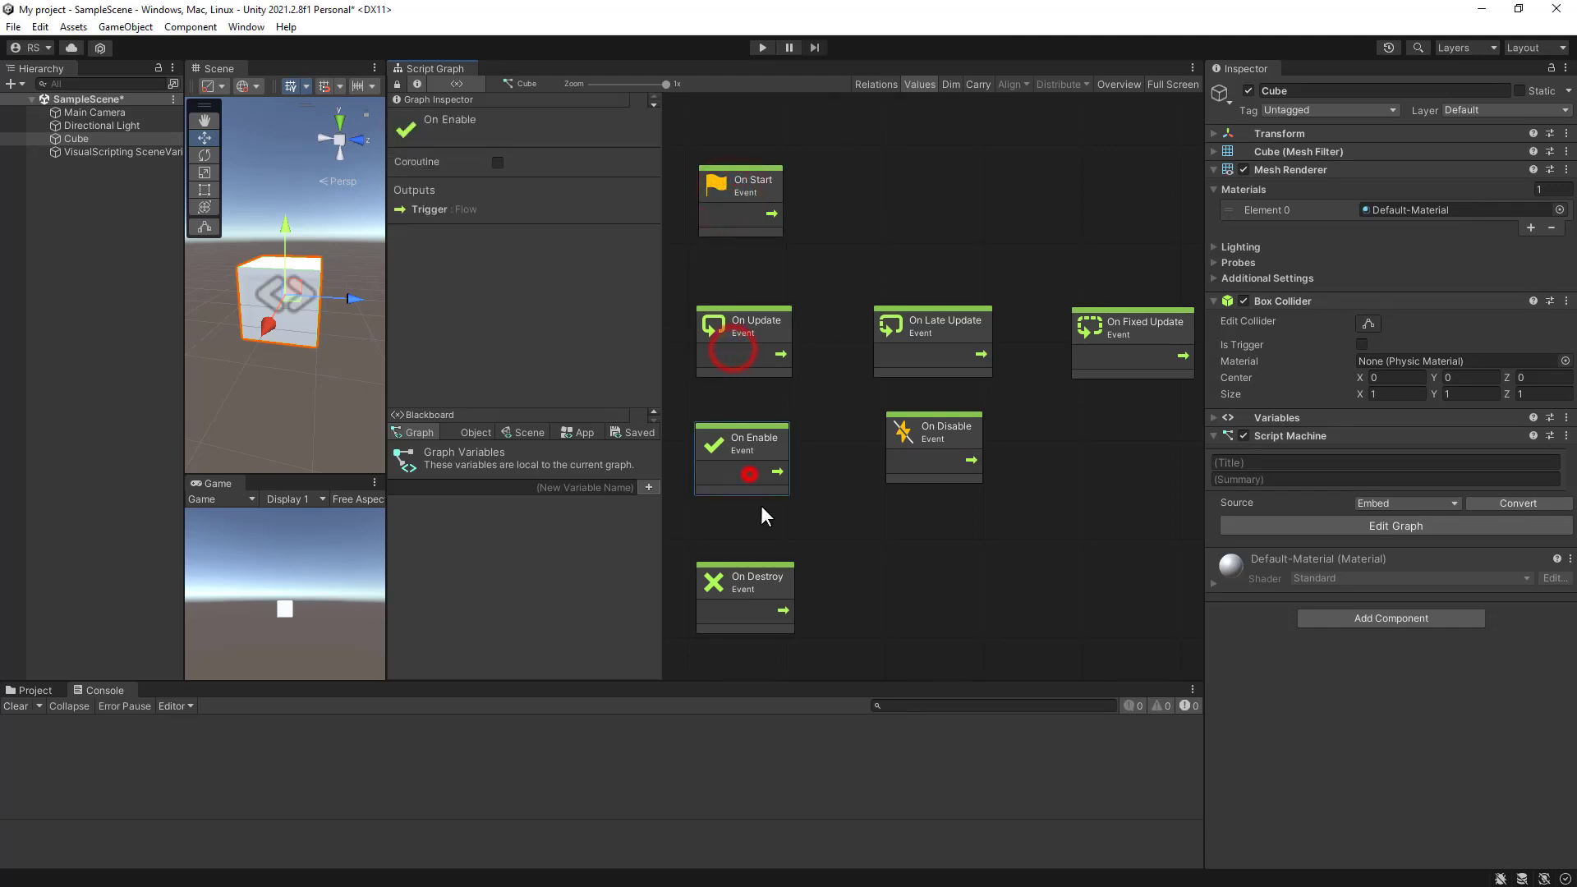
left_click(745, 591)
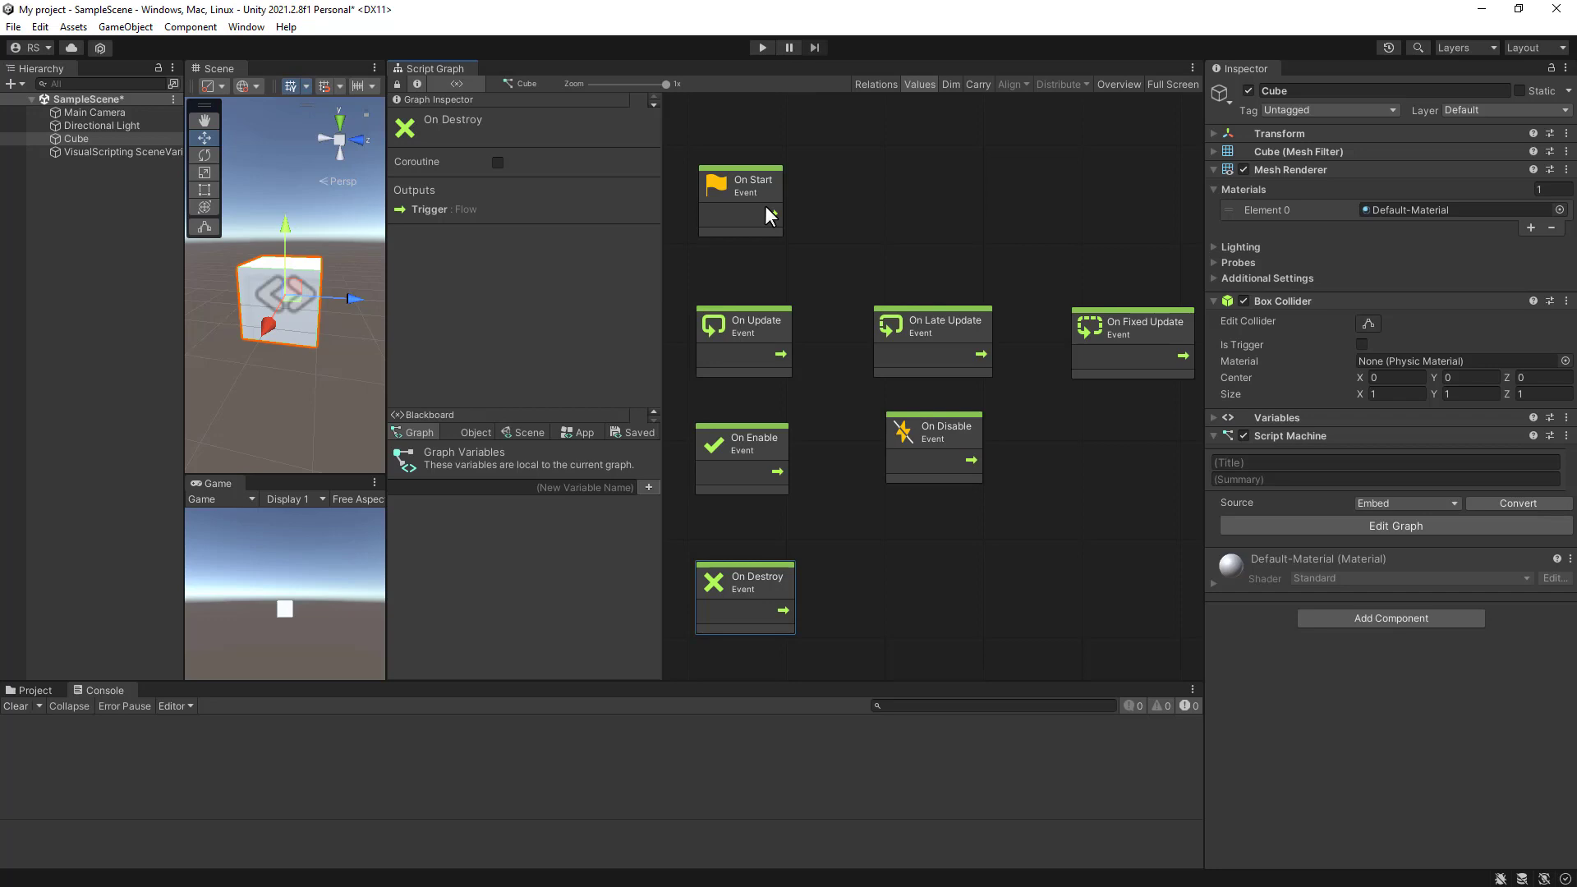
Step: Add a Wait For Seconds node from the Time category and drag it beside On Start
right_click(855, 144)
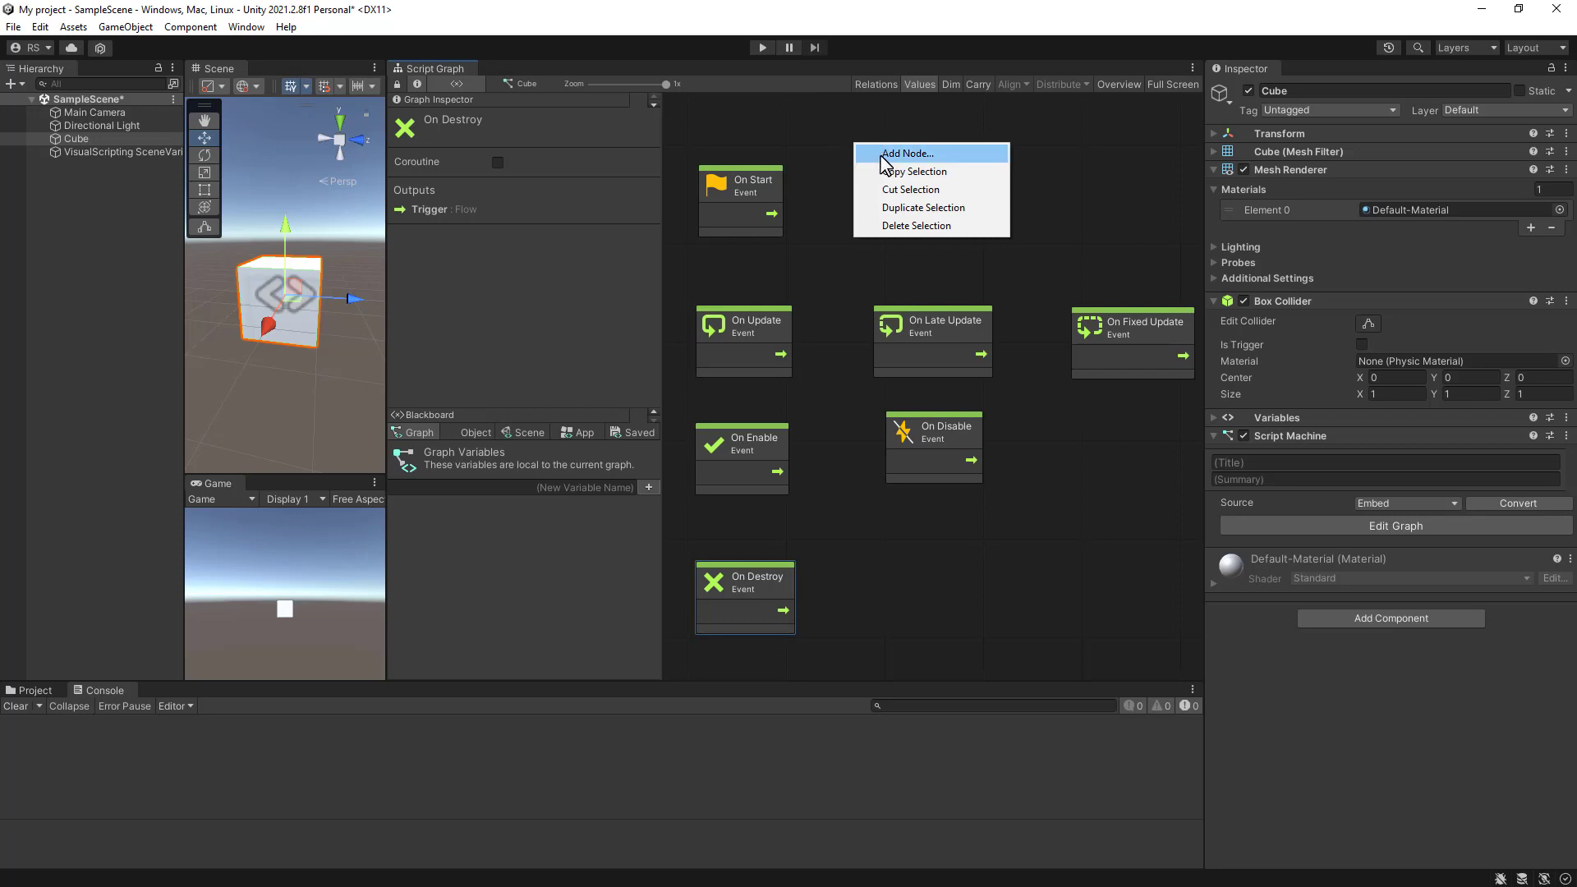
left_click(880, 155)
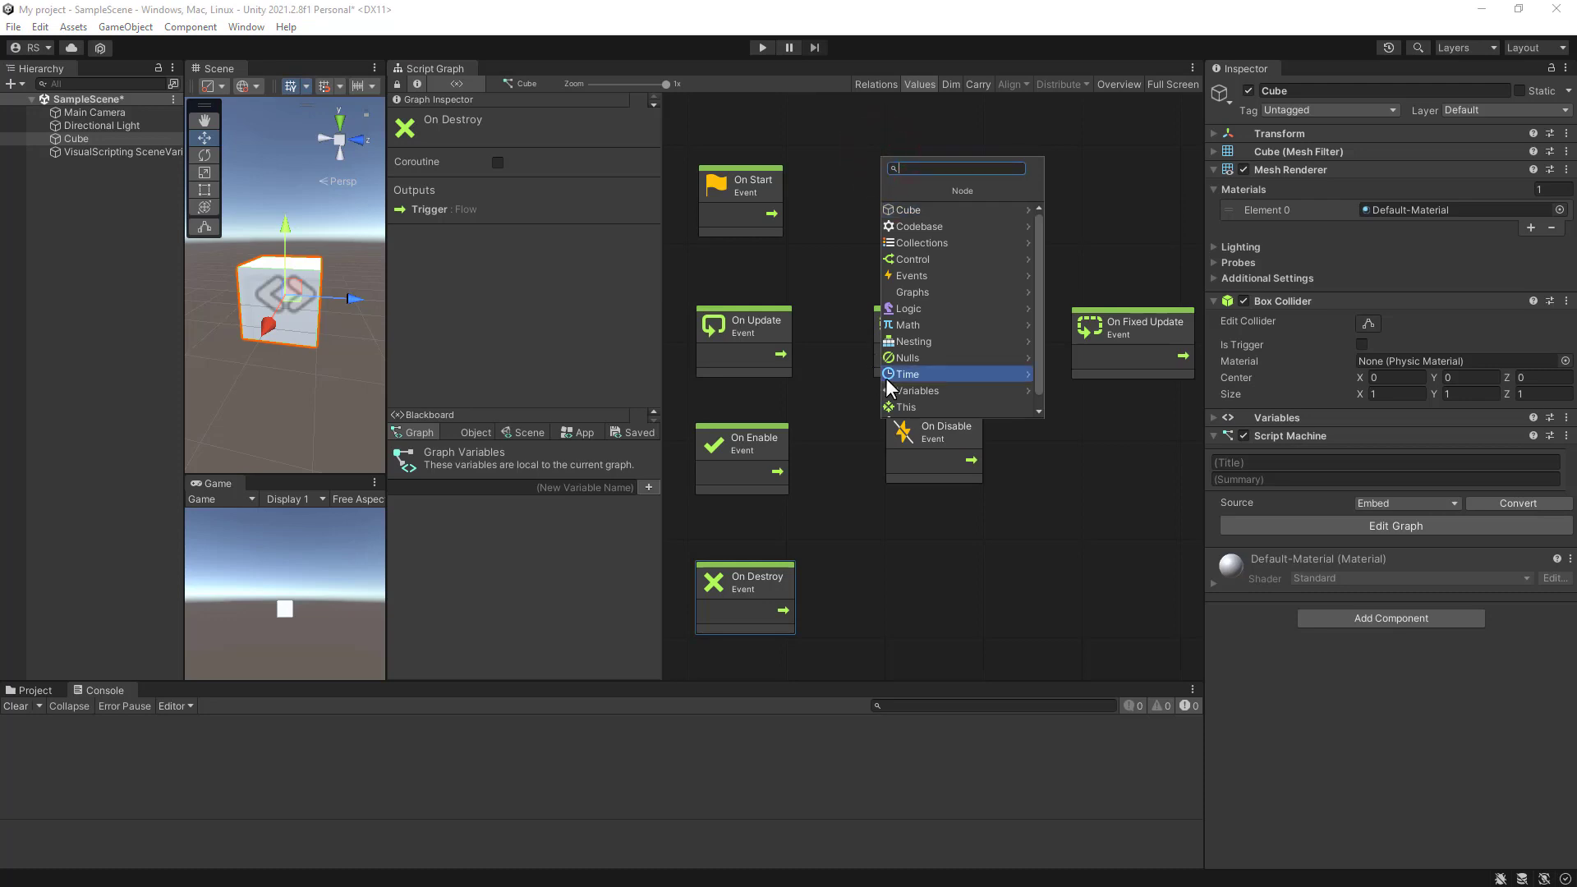
left_click(891, 376)
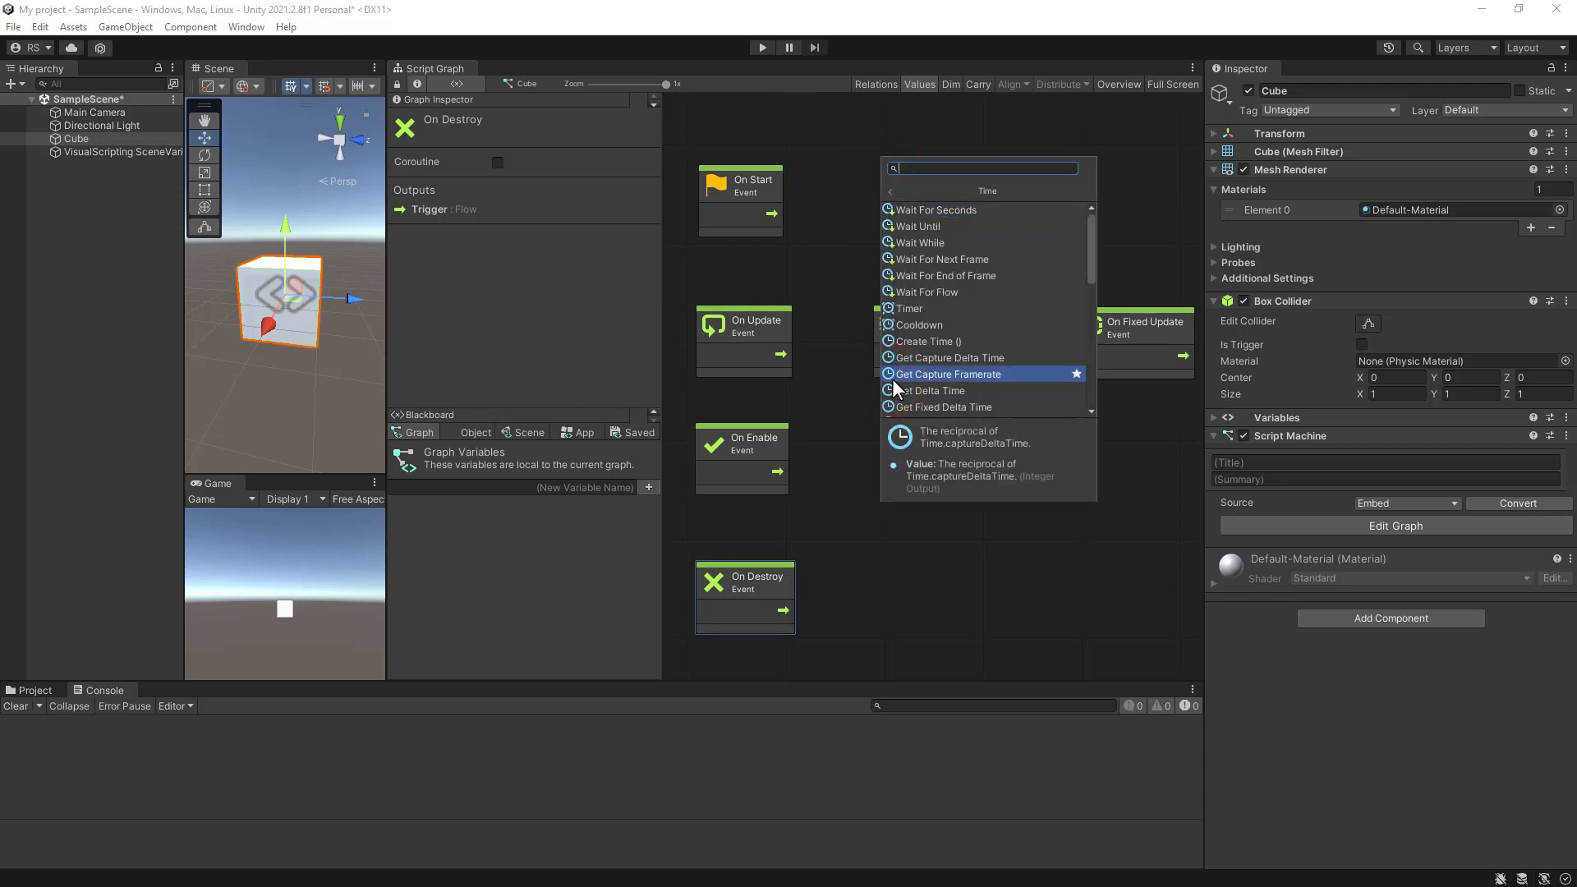
left_click(894, 206)
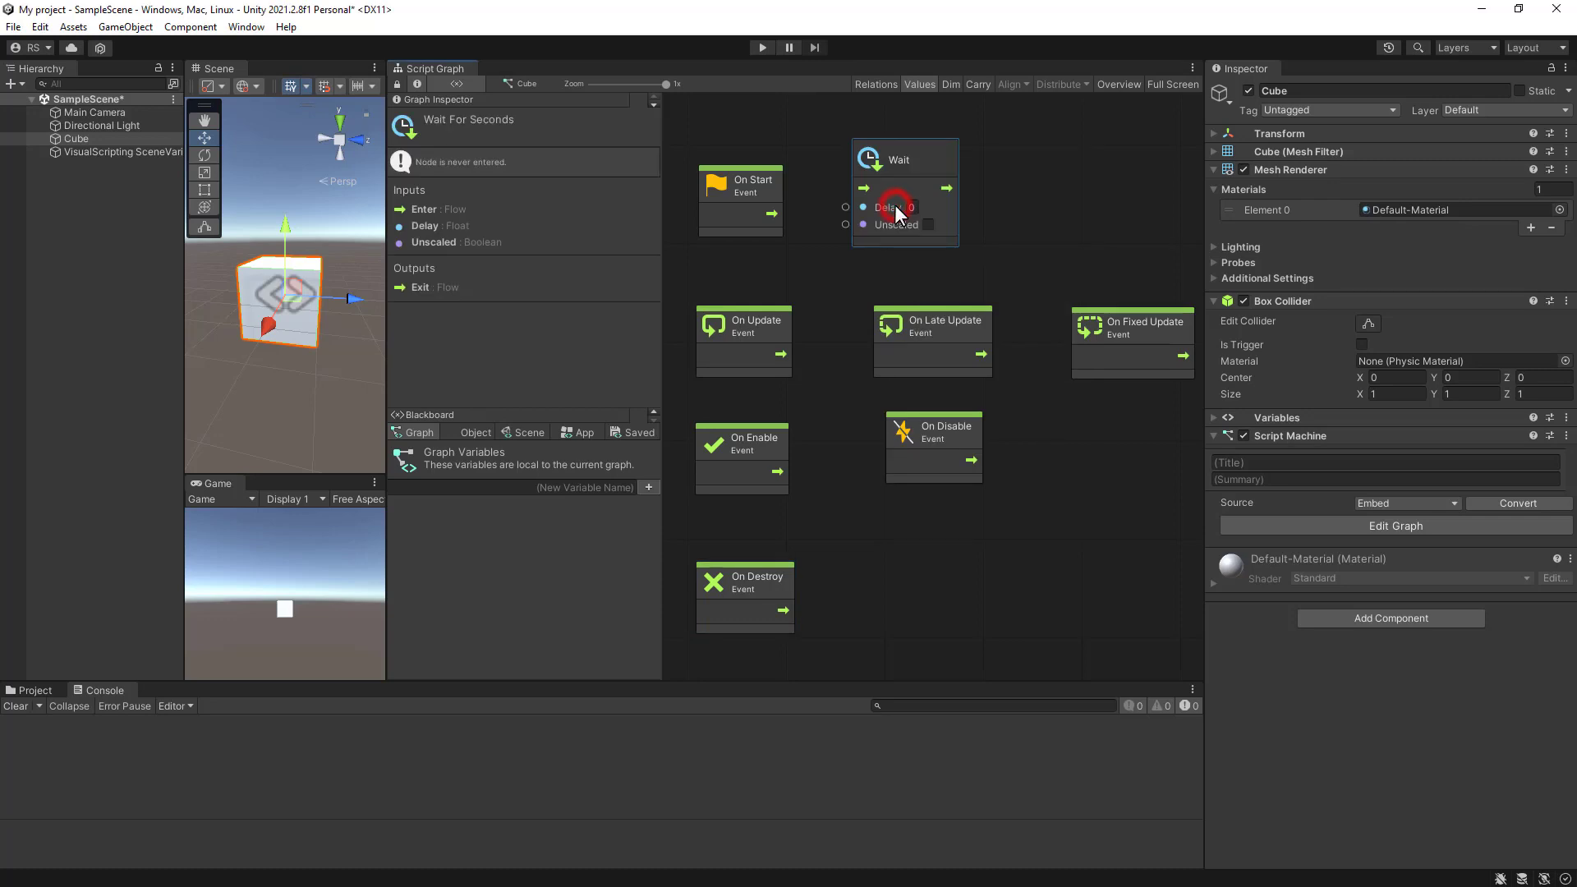
left_click_drag(900, 162, 968, 168)
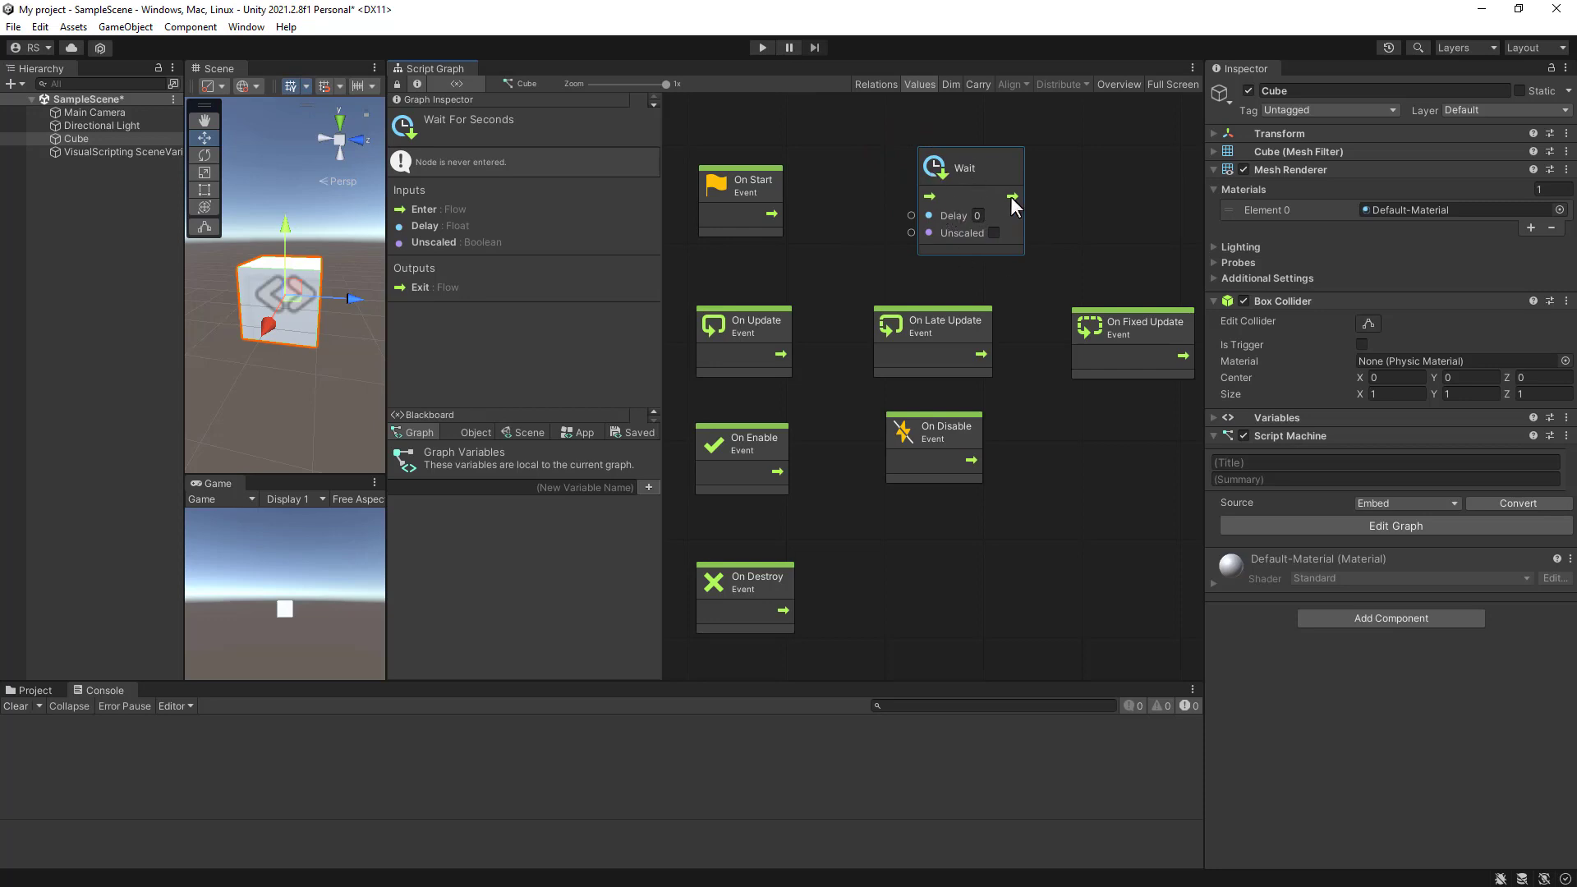
Step: Set the Wait node's Delay to 2 and connect On Start's flow to its Enter port
left_click(982, 213)
type("2")
left_click_drag(789, 215, 912, 198)
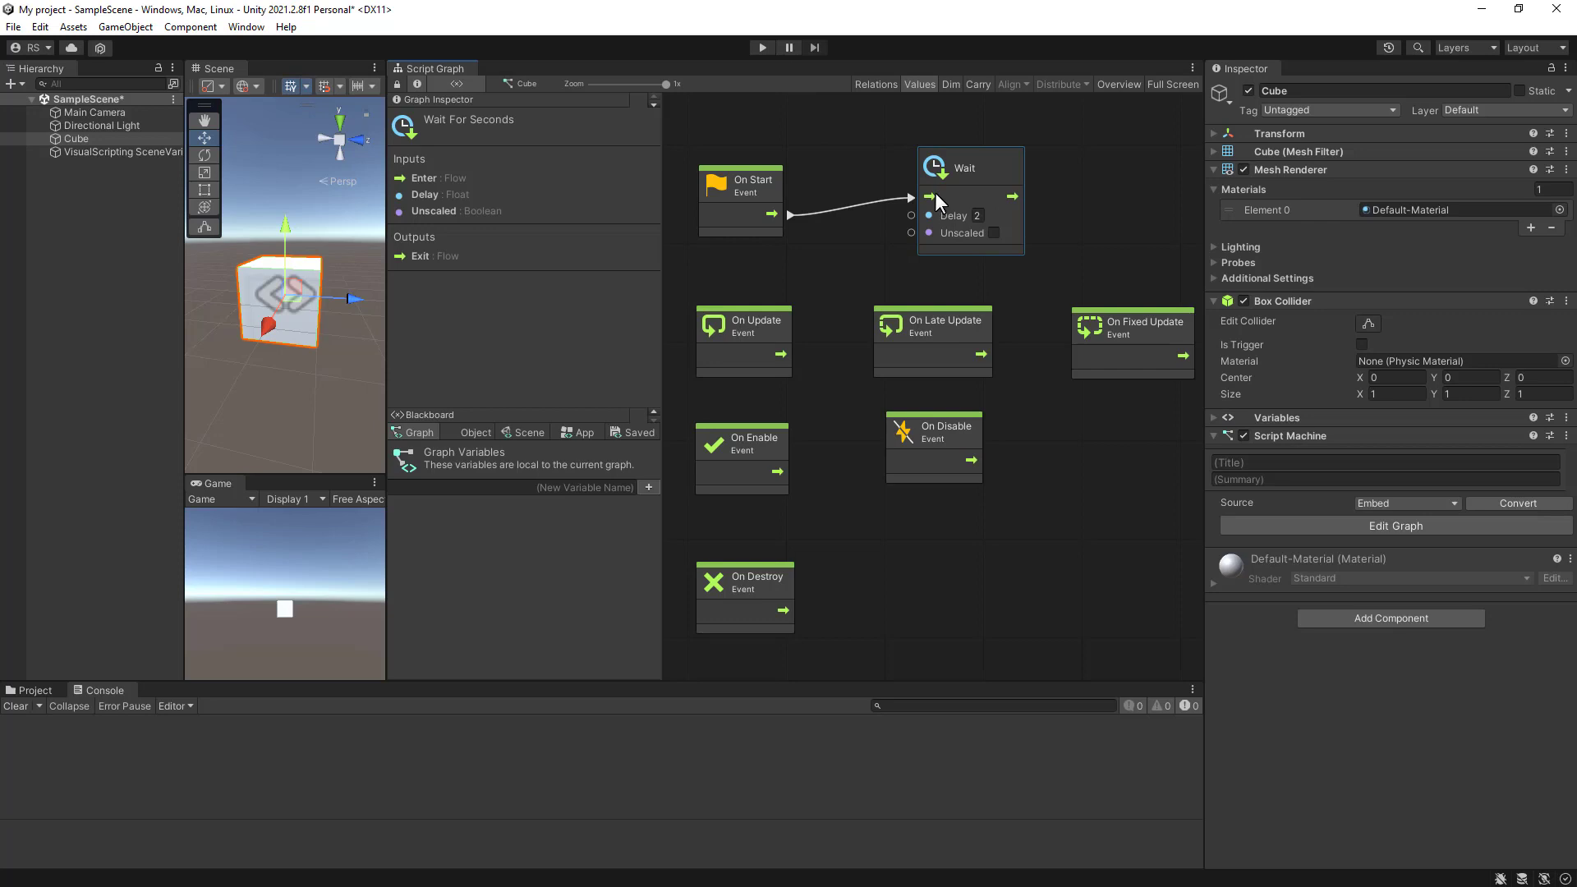
Step: Enable Coroutine on the On Start node, then undo to remove the Wait node and its link
left_click(770, 196)
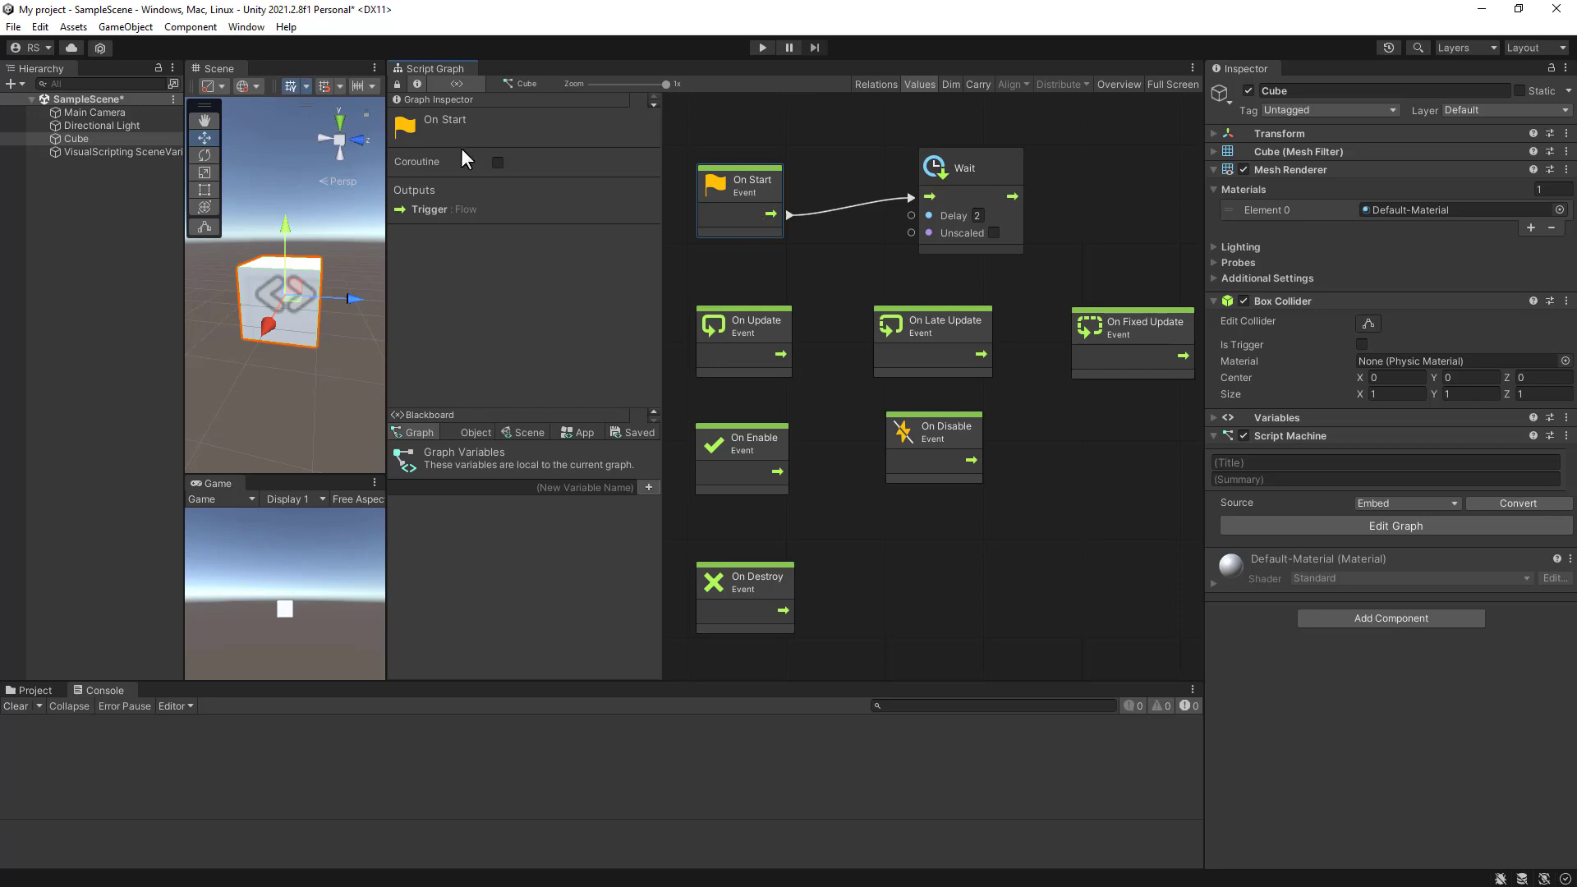
left_click(498, 162)
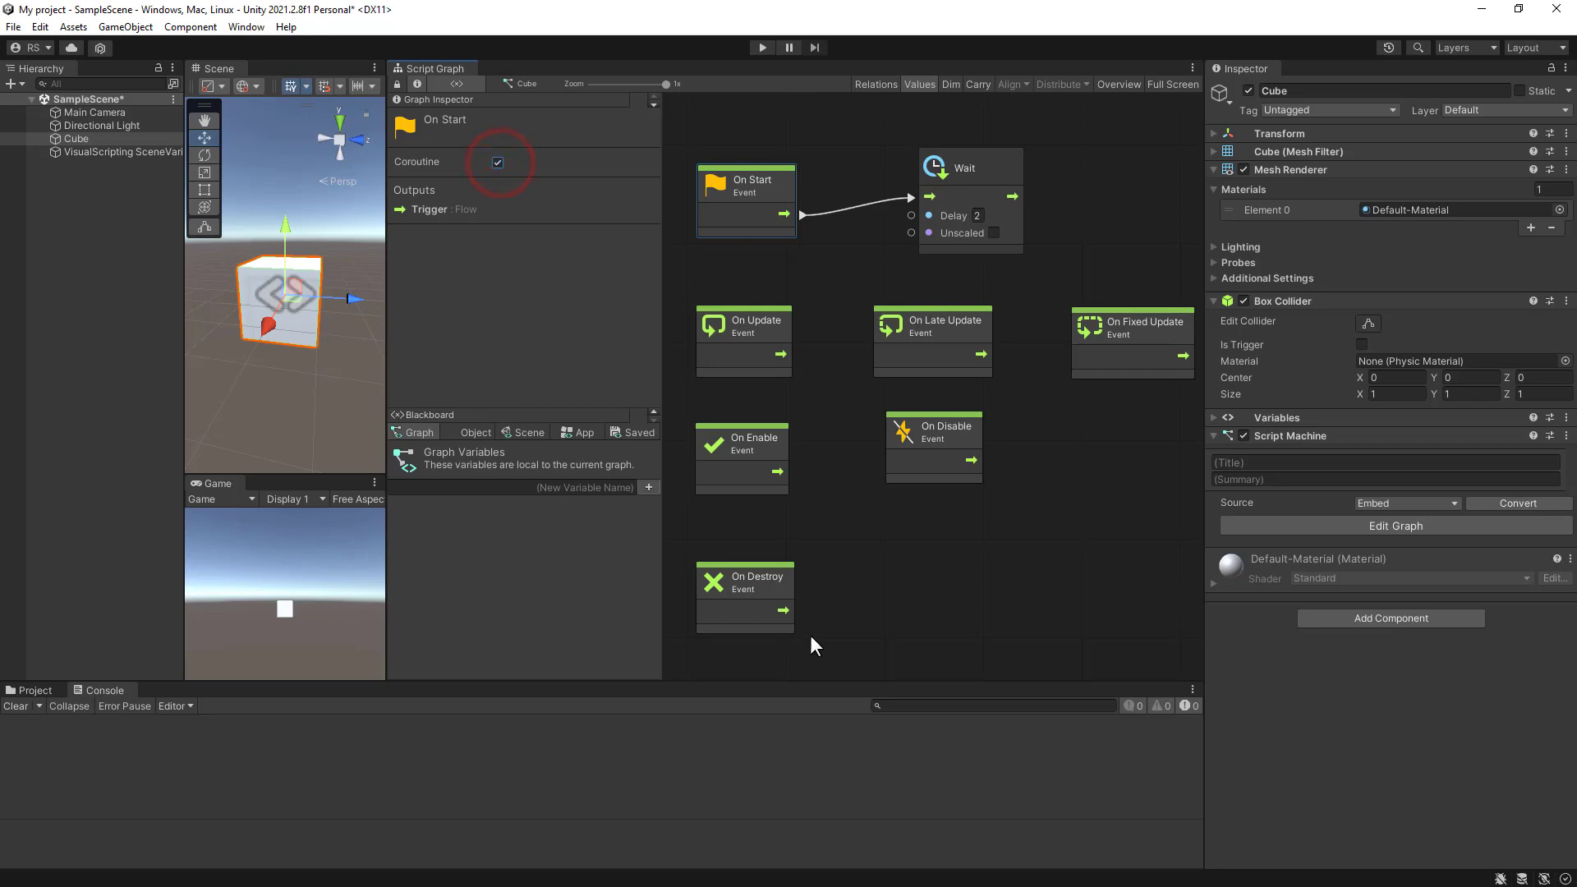
key("ctrl+z")
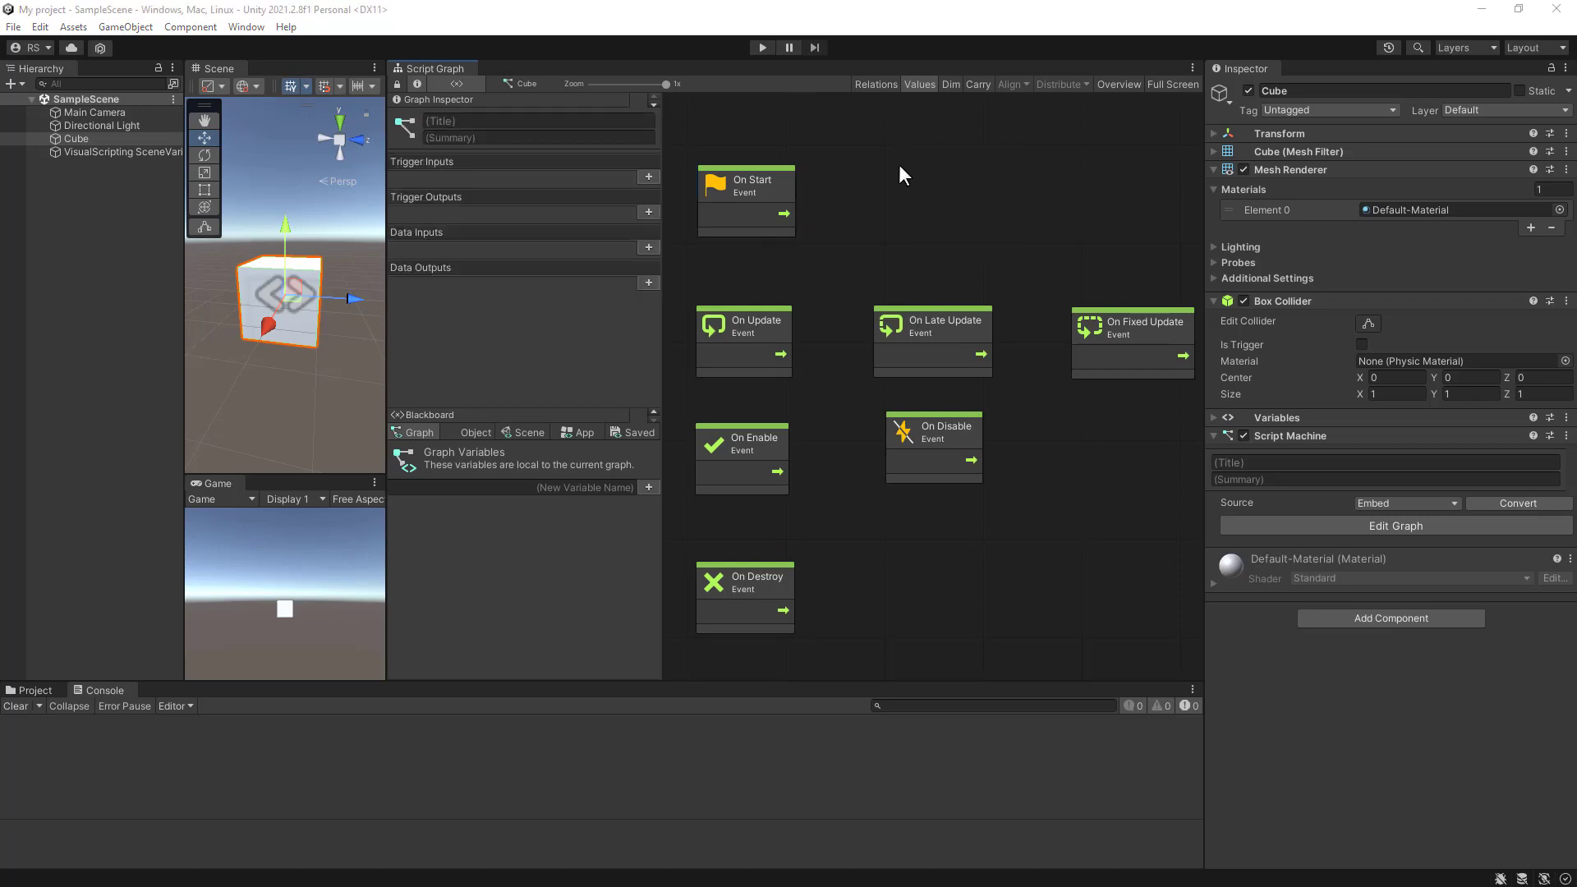